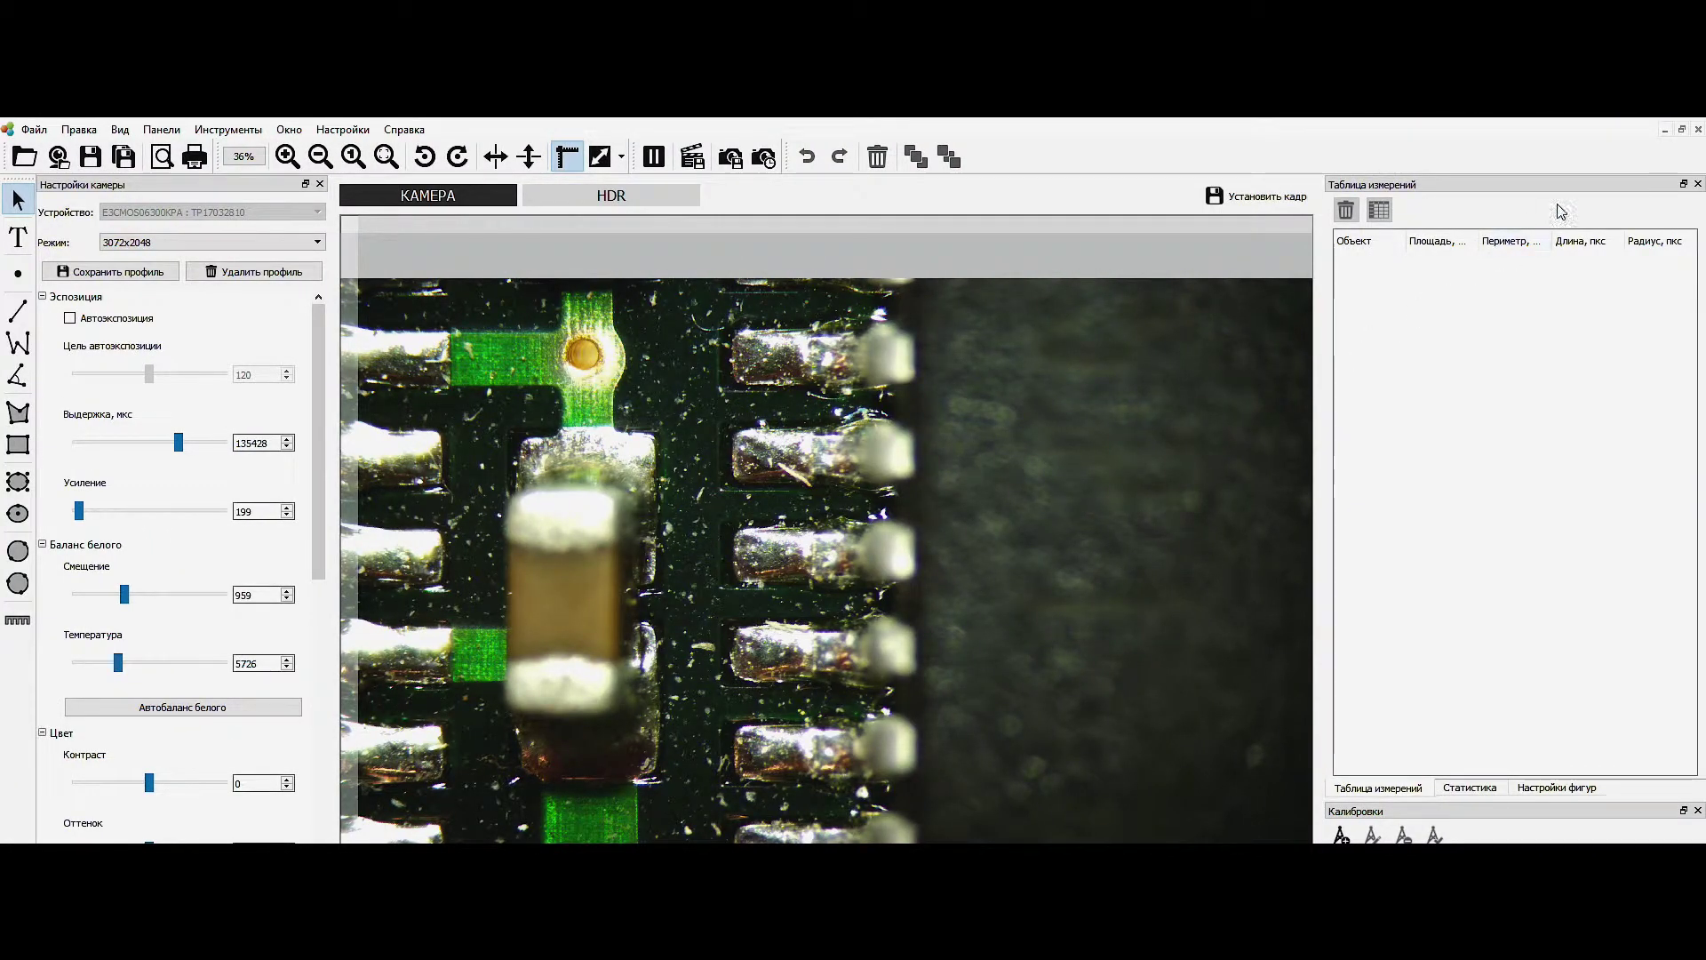
- Close the camera document, discarding its changes, and start the Multifocus (Мультифокус) wizard
click(1698, 129)
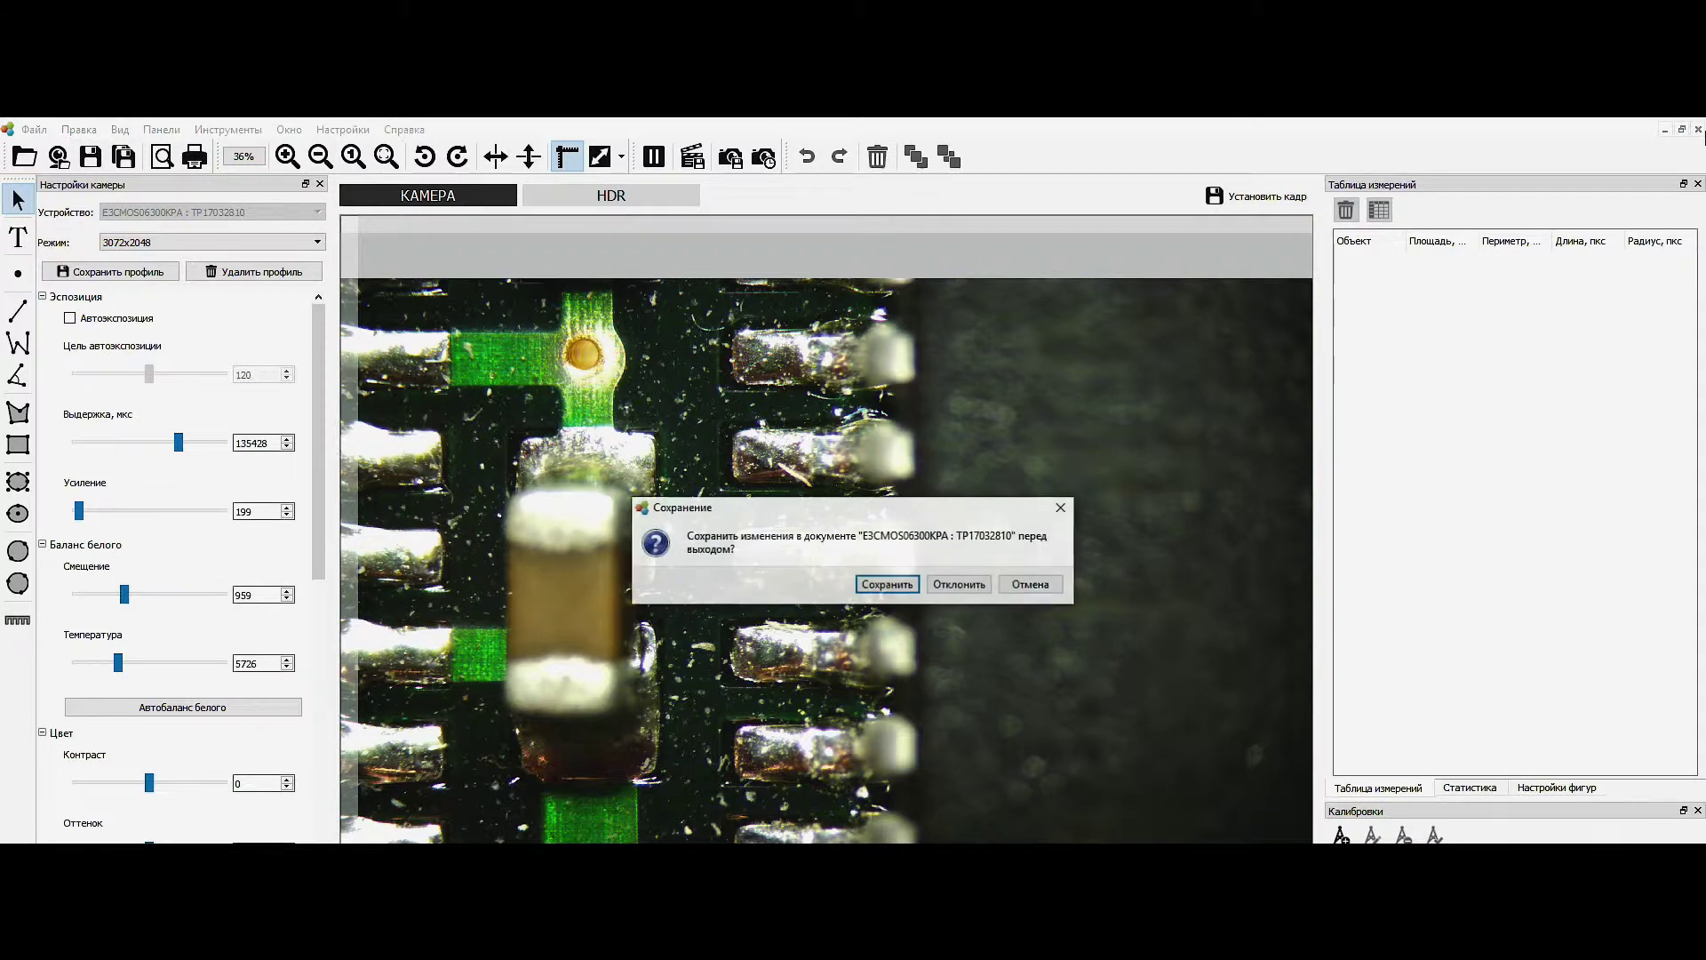
click(965, 585)
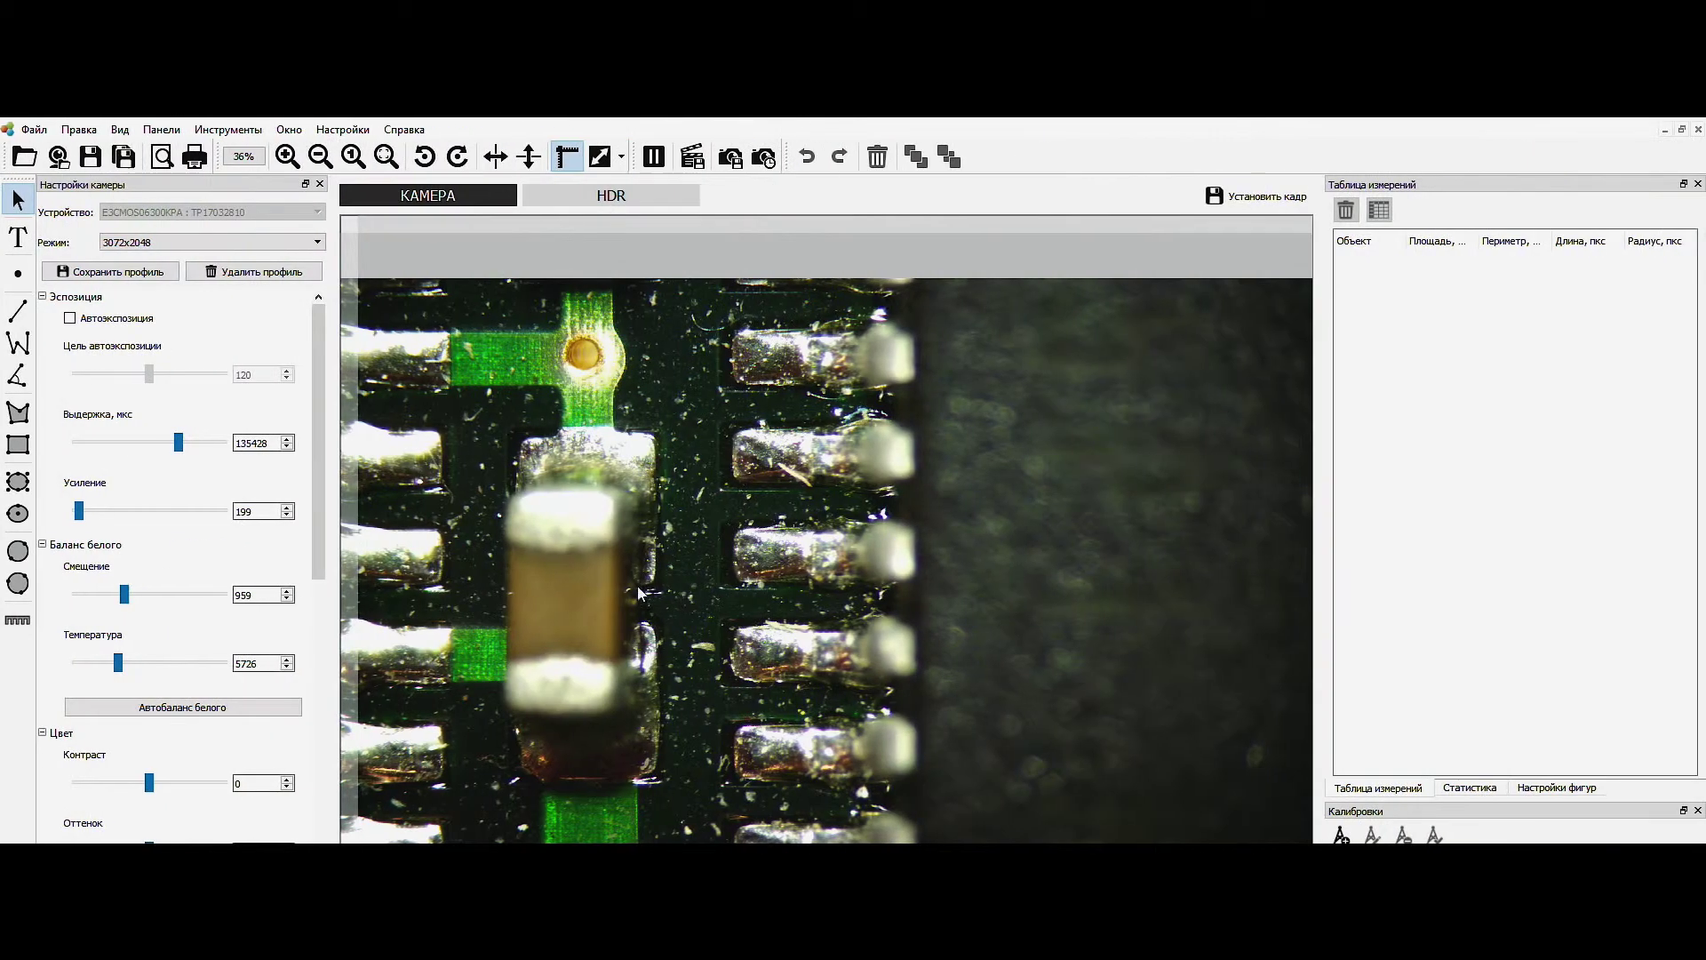
click(228, 130)
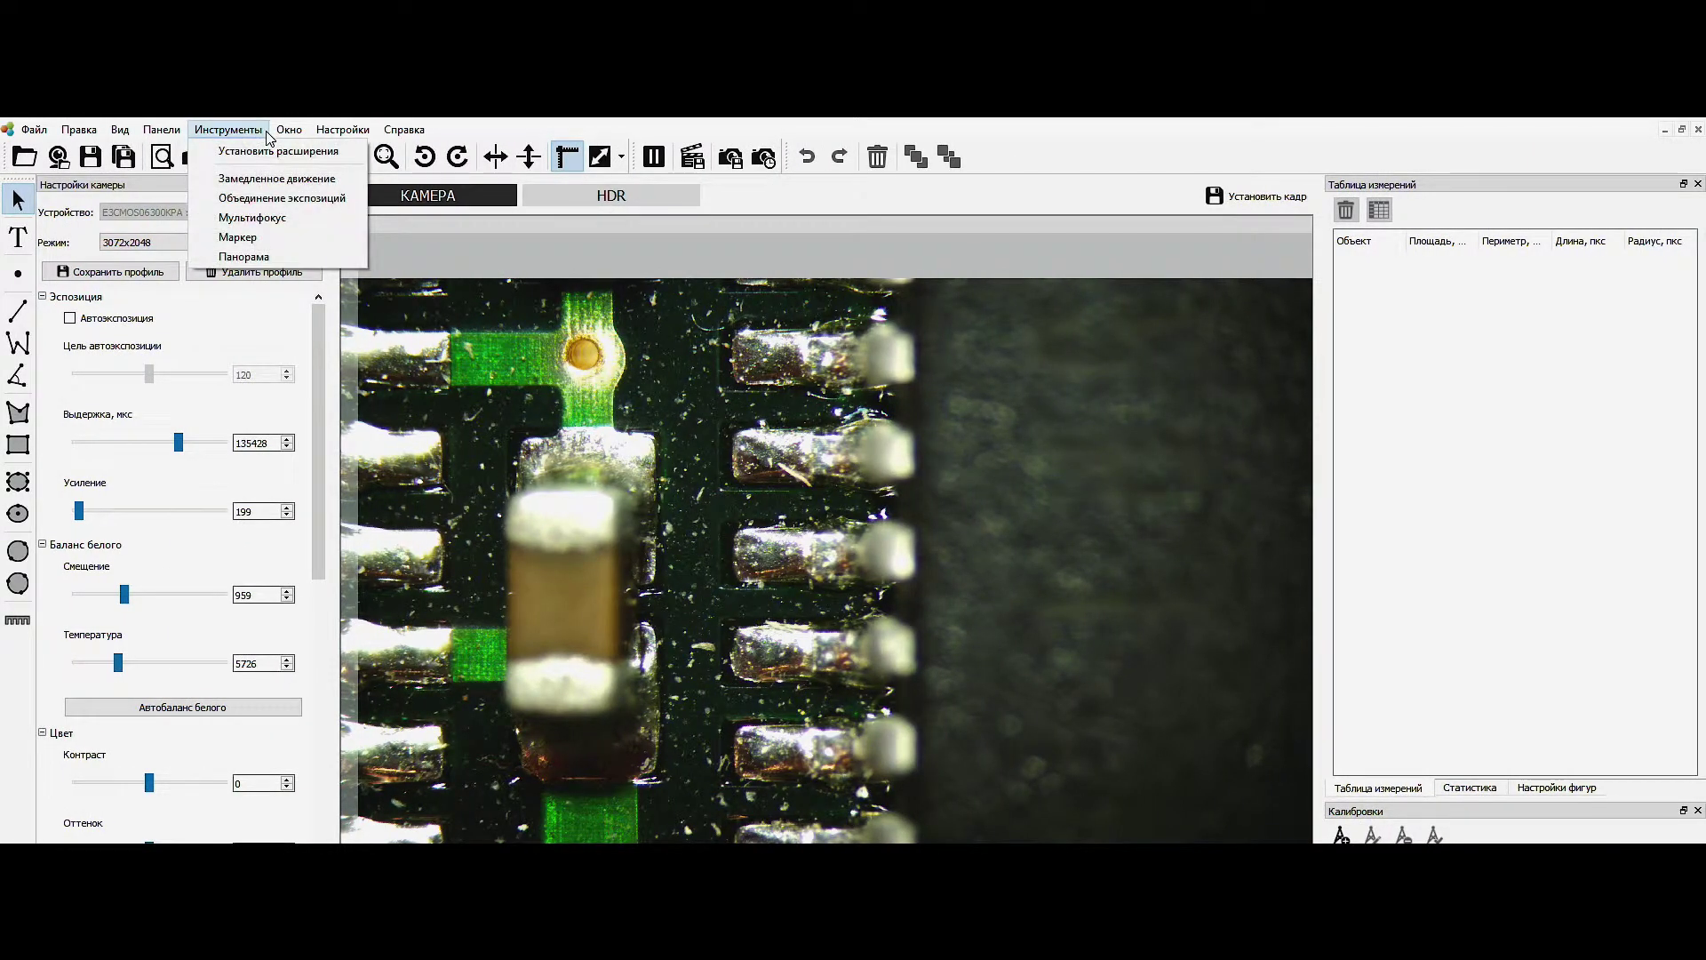
click(320, 218)
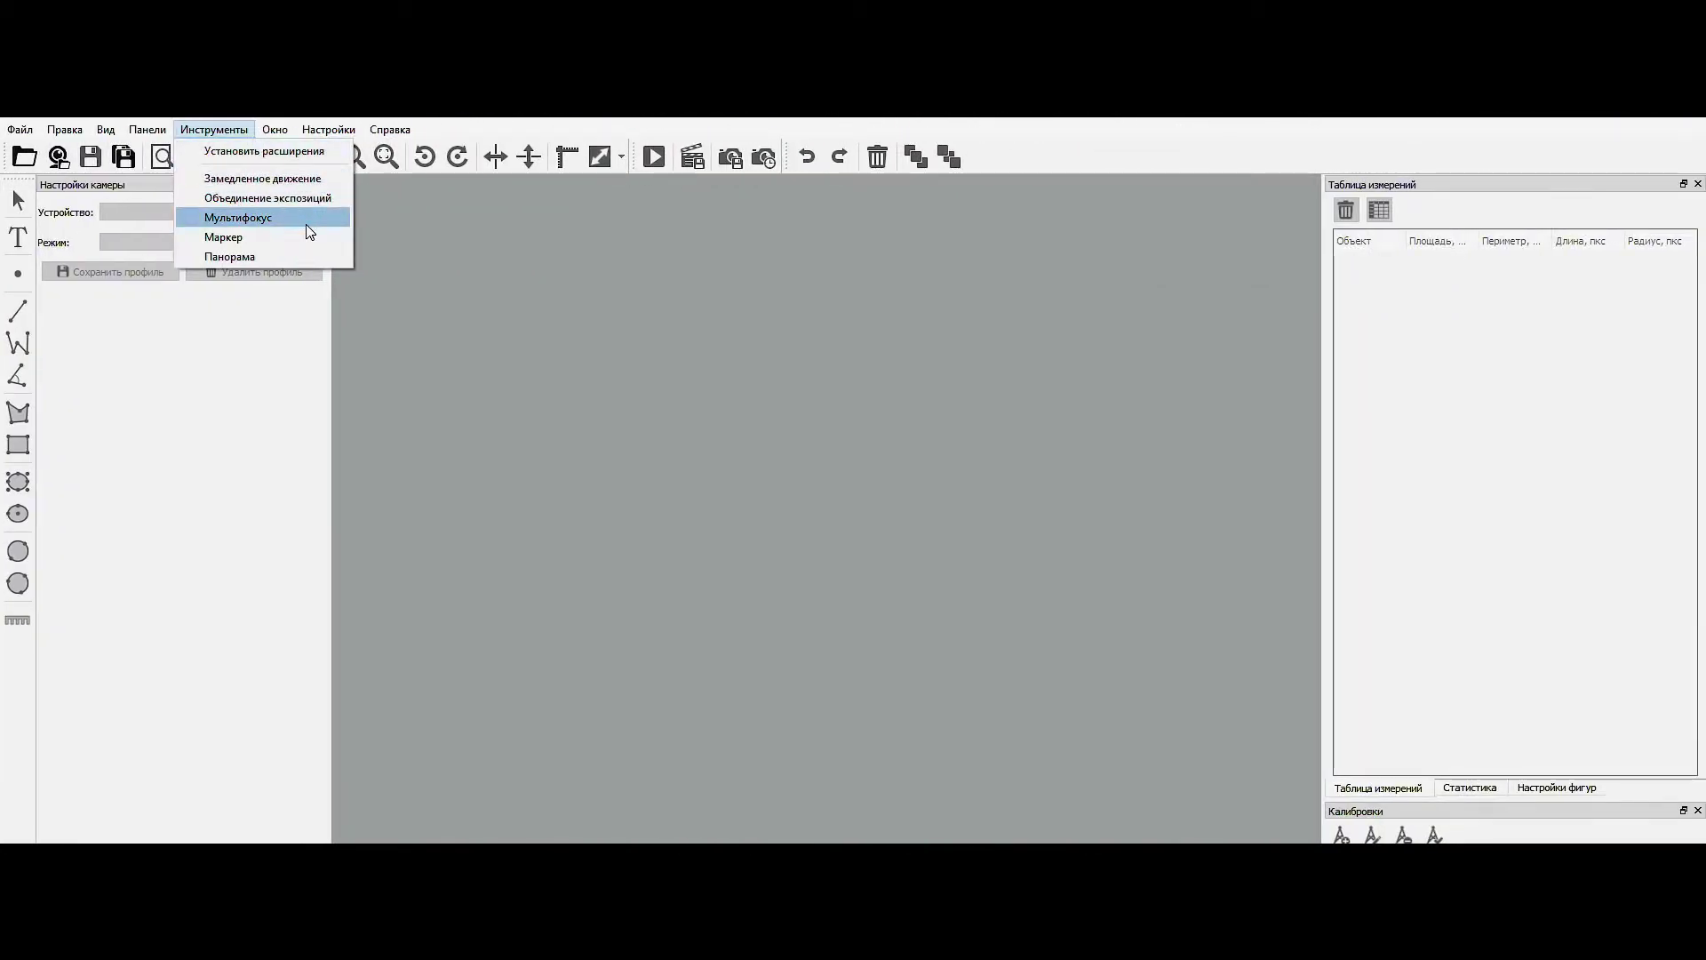
click(308, 225)
- Choose real-time capture from the E3CMOS06300KPA camera in 3072x2048 mode and proceed to the device settings
click(298, 330)
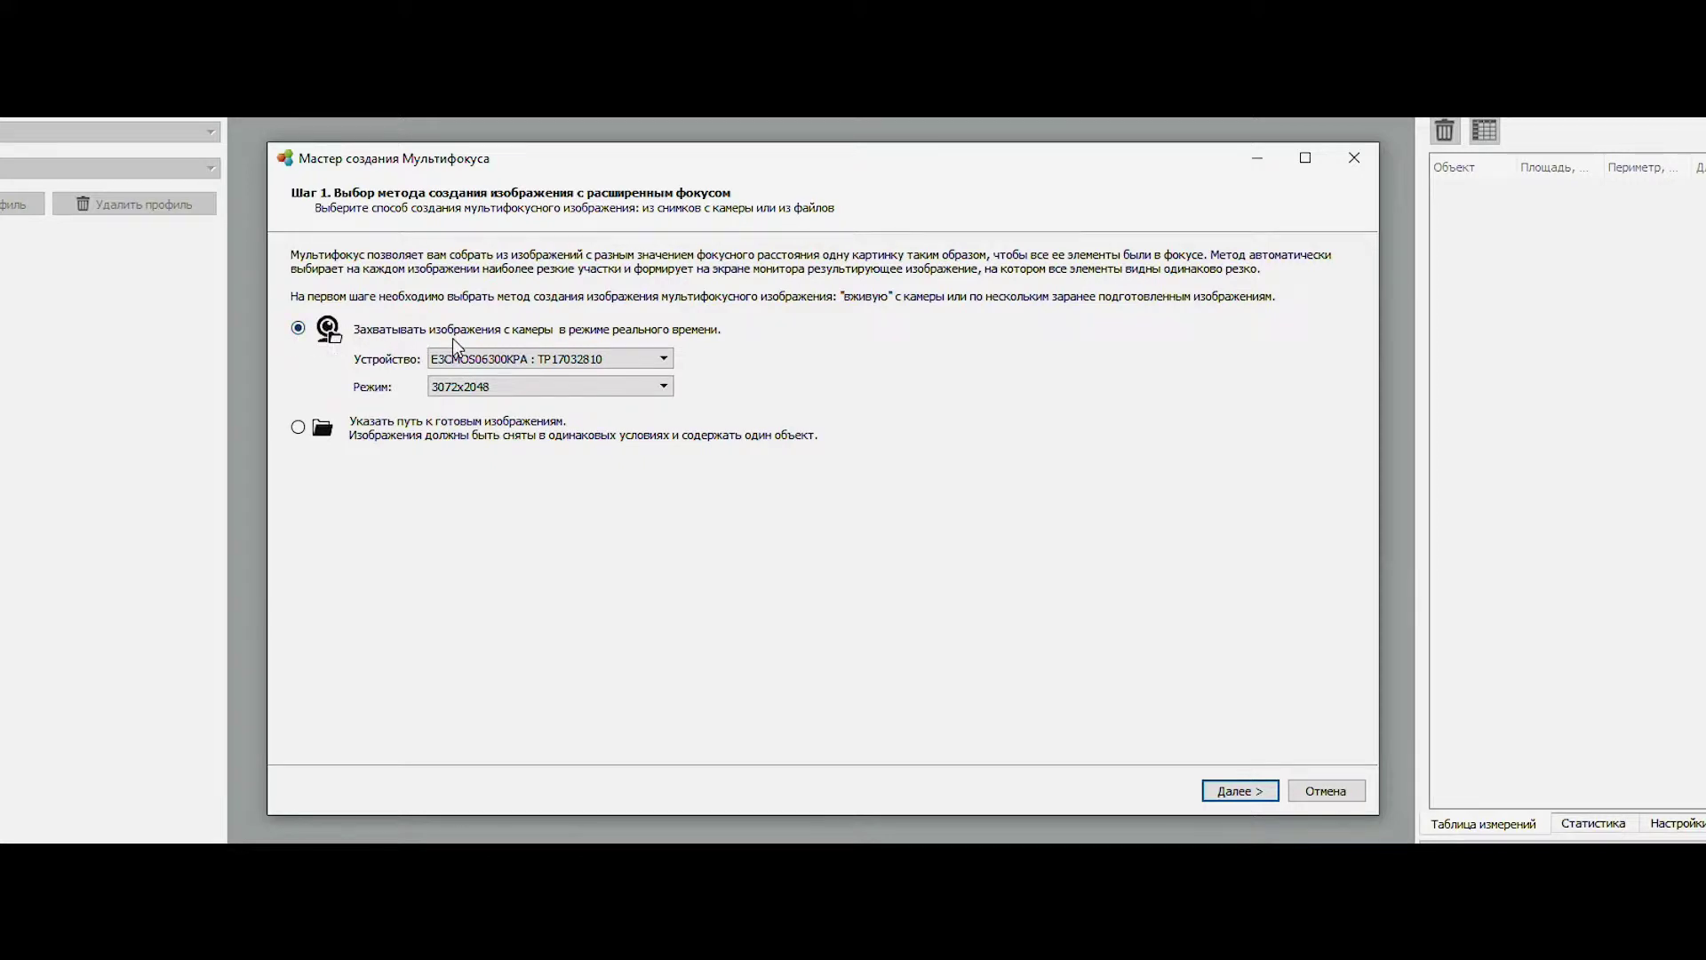
click(664, 360)
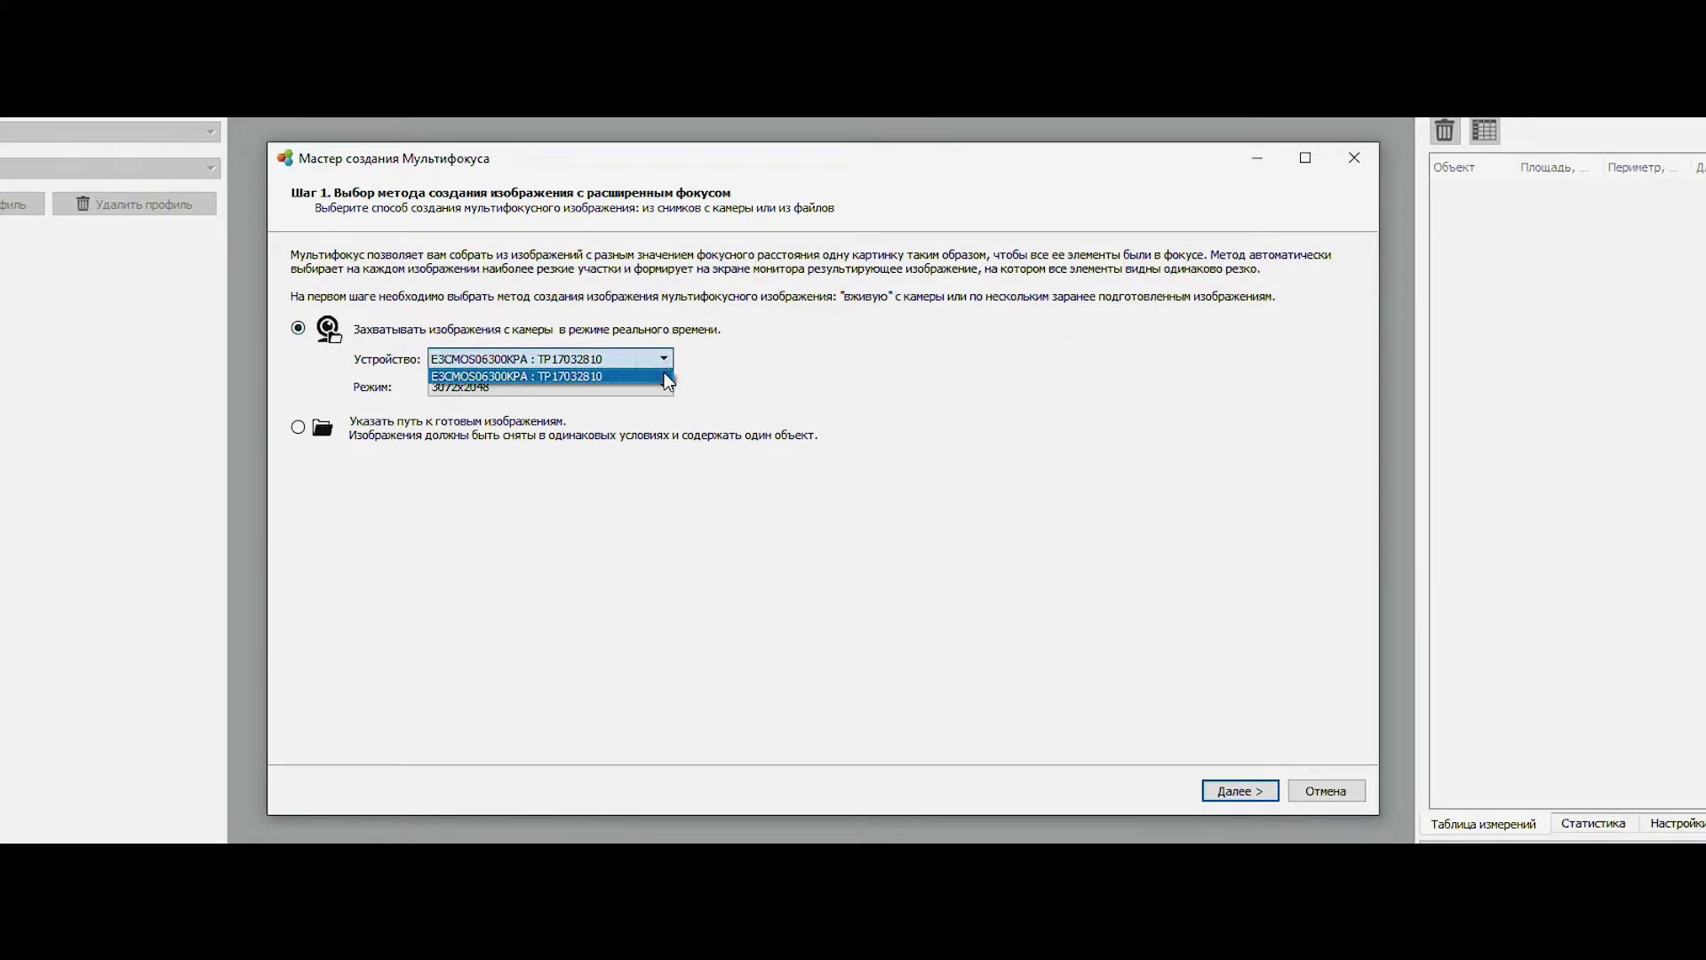
click(668, 377)
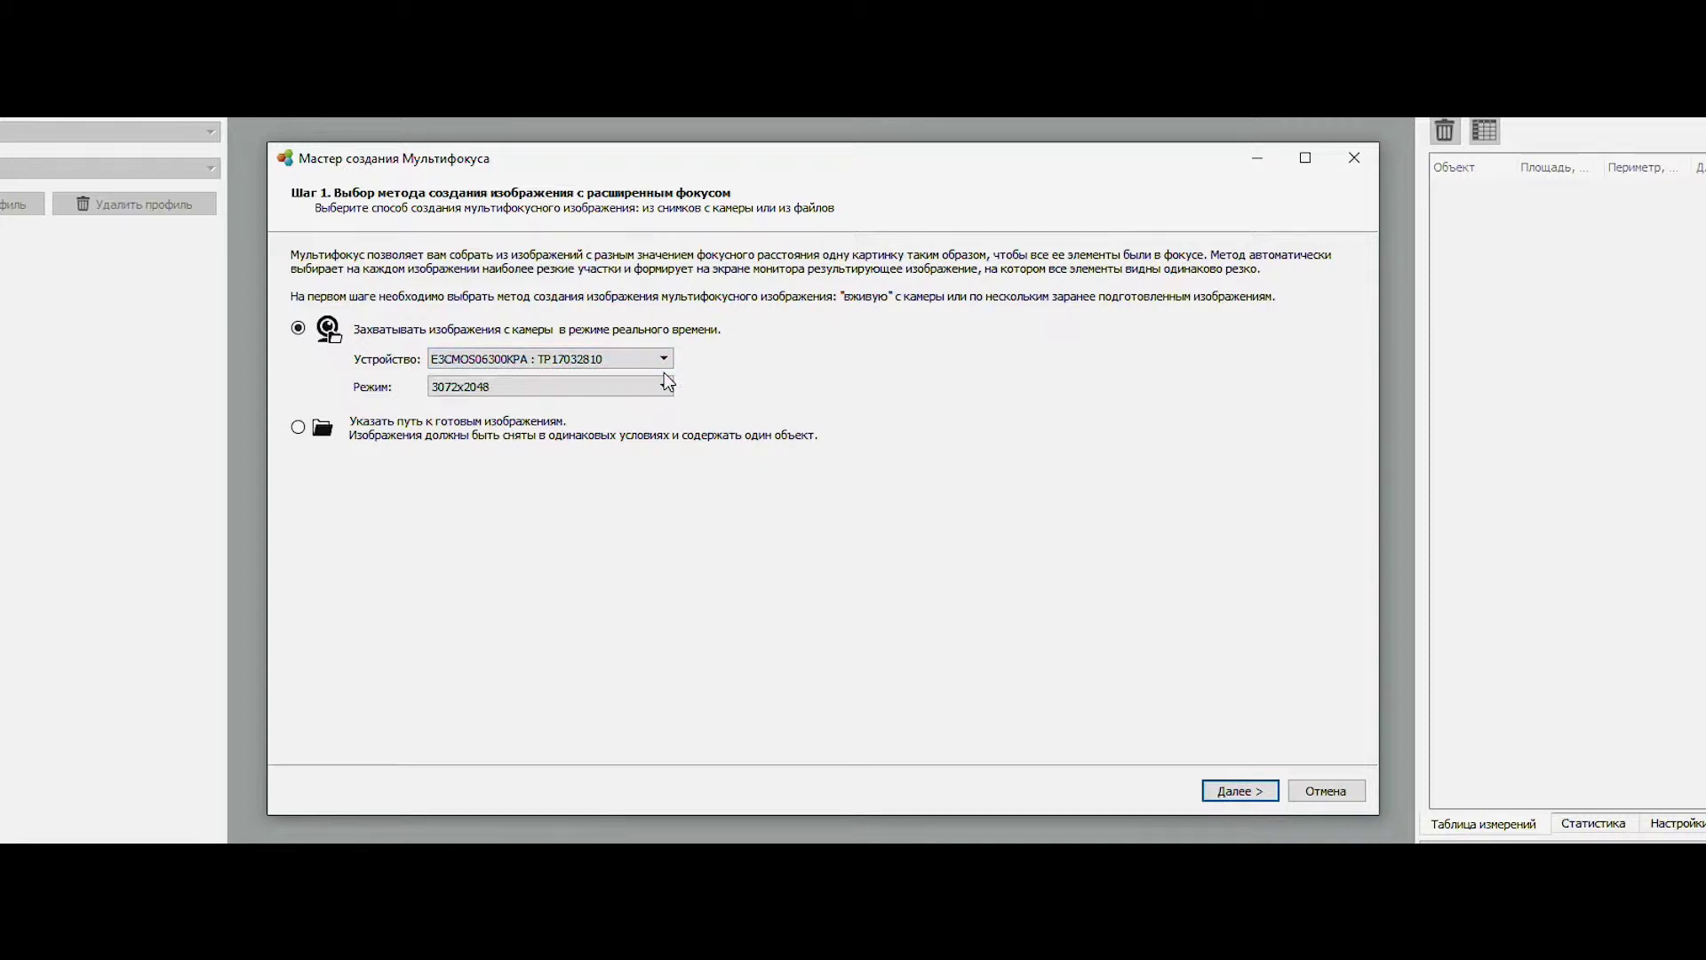
click(666, 391)
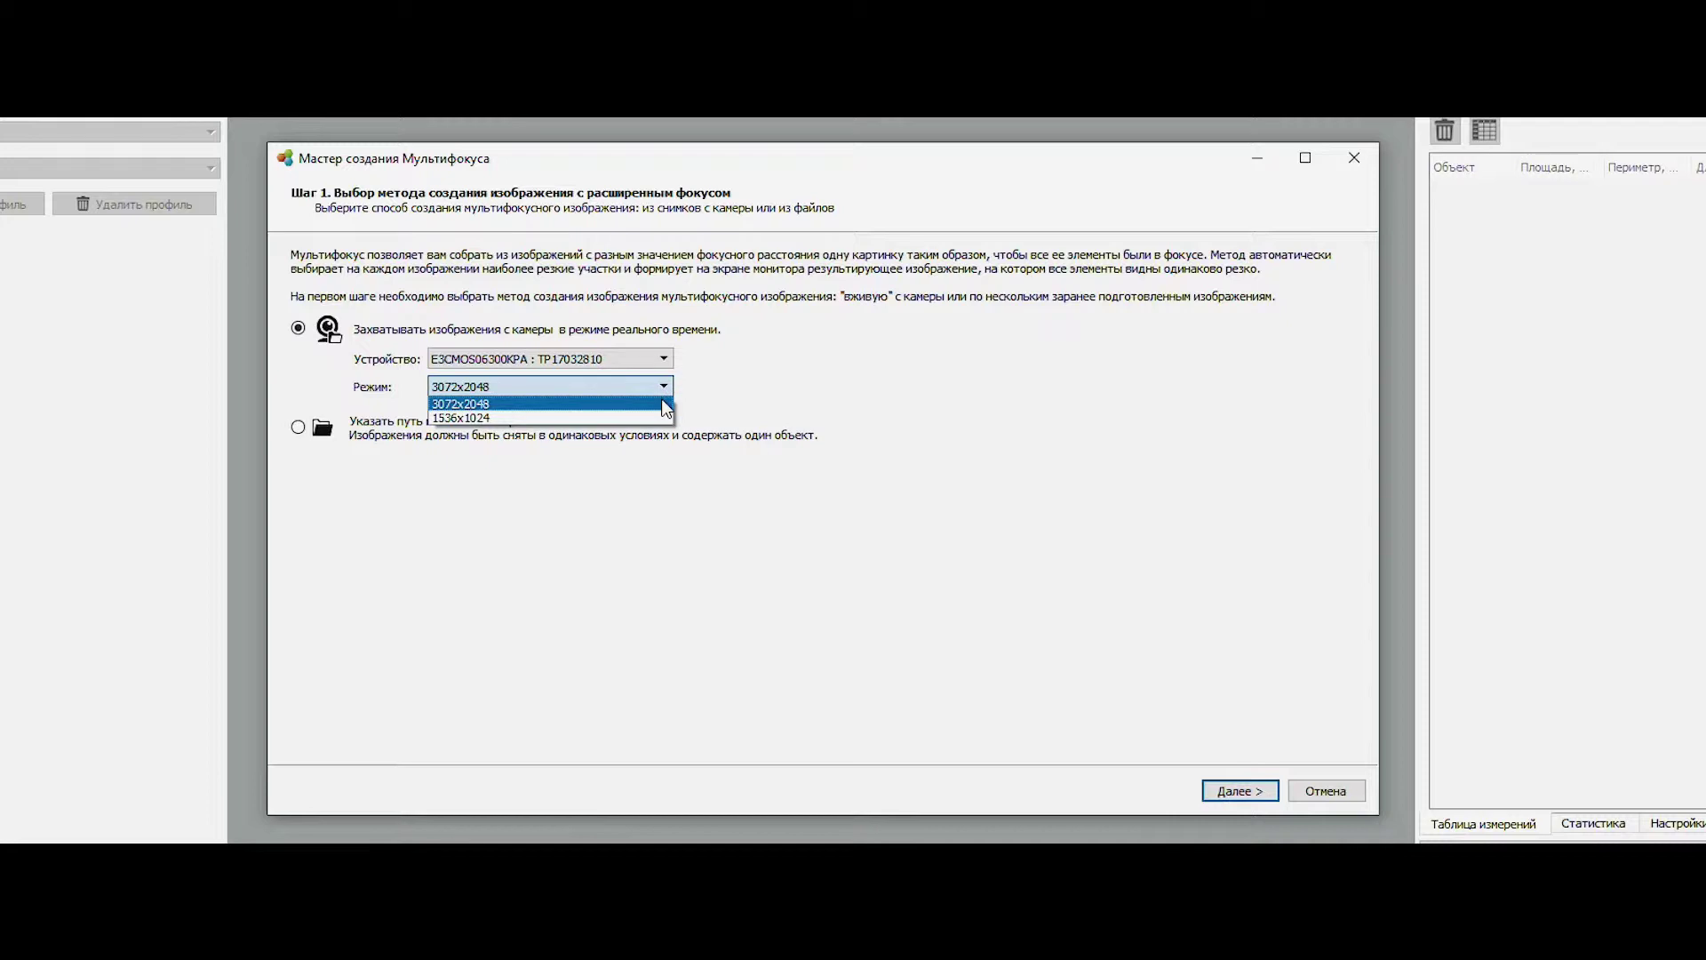
click(666, 405)
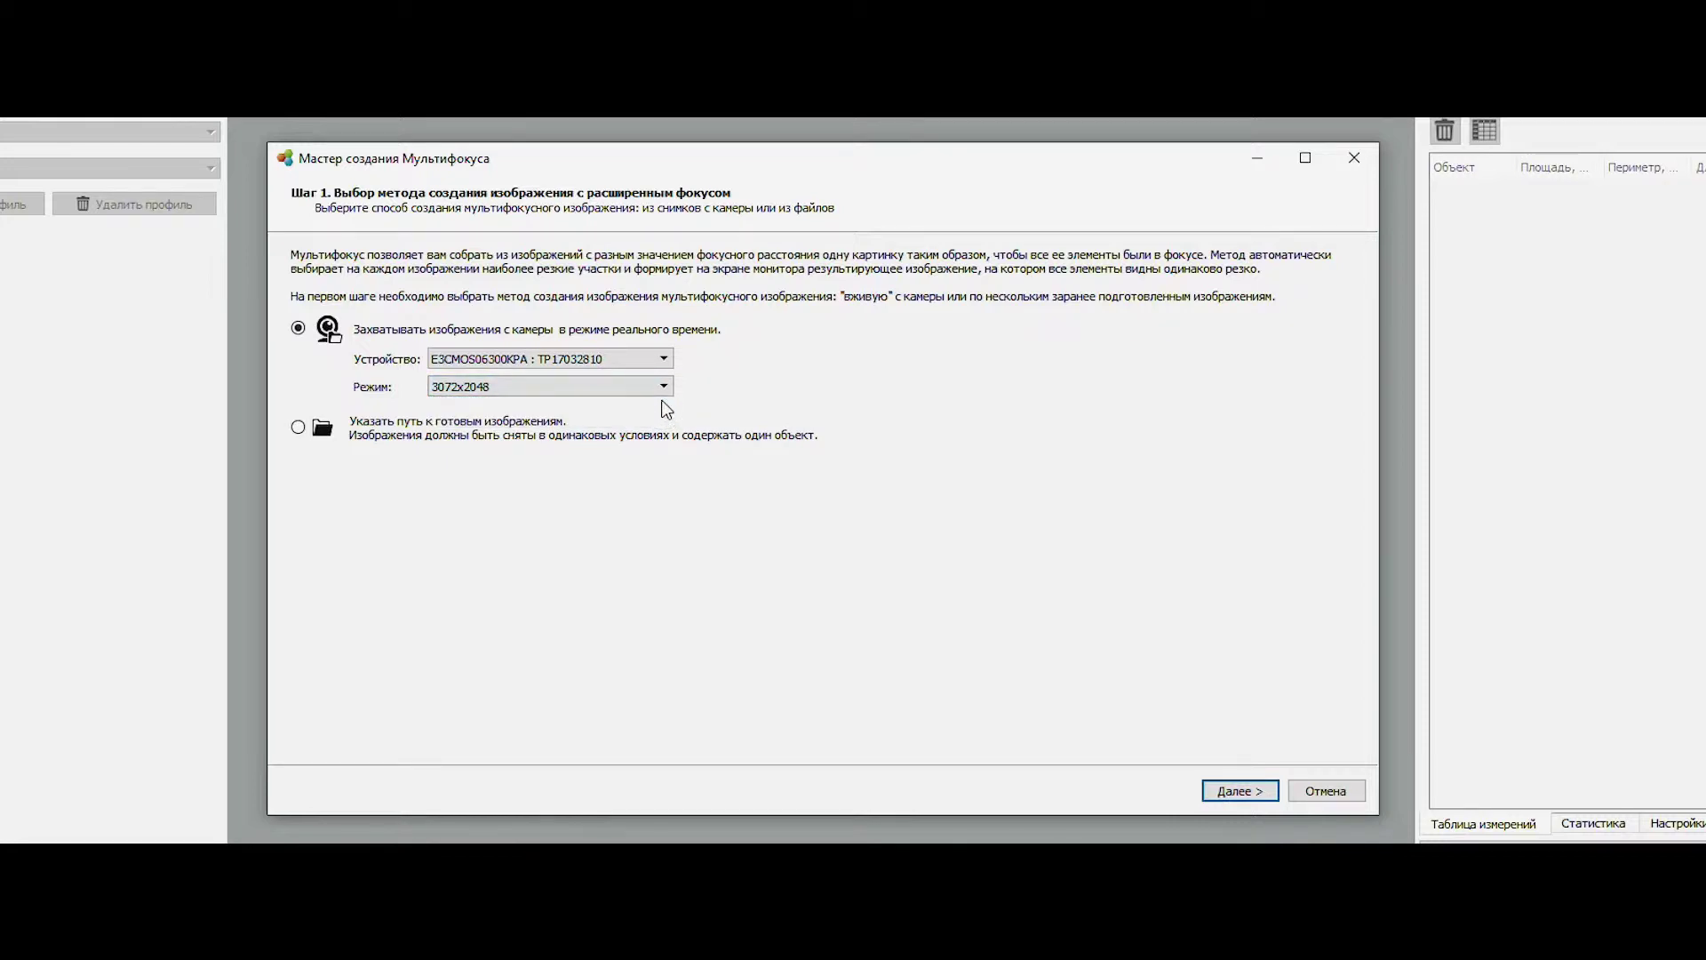
click(1240, 791)
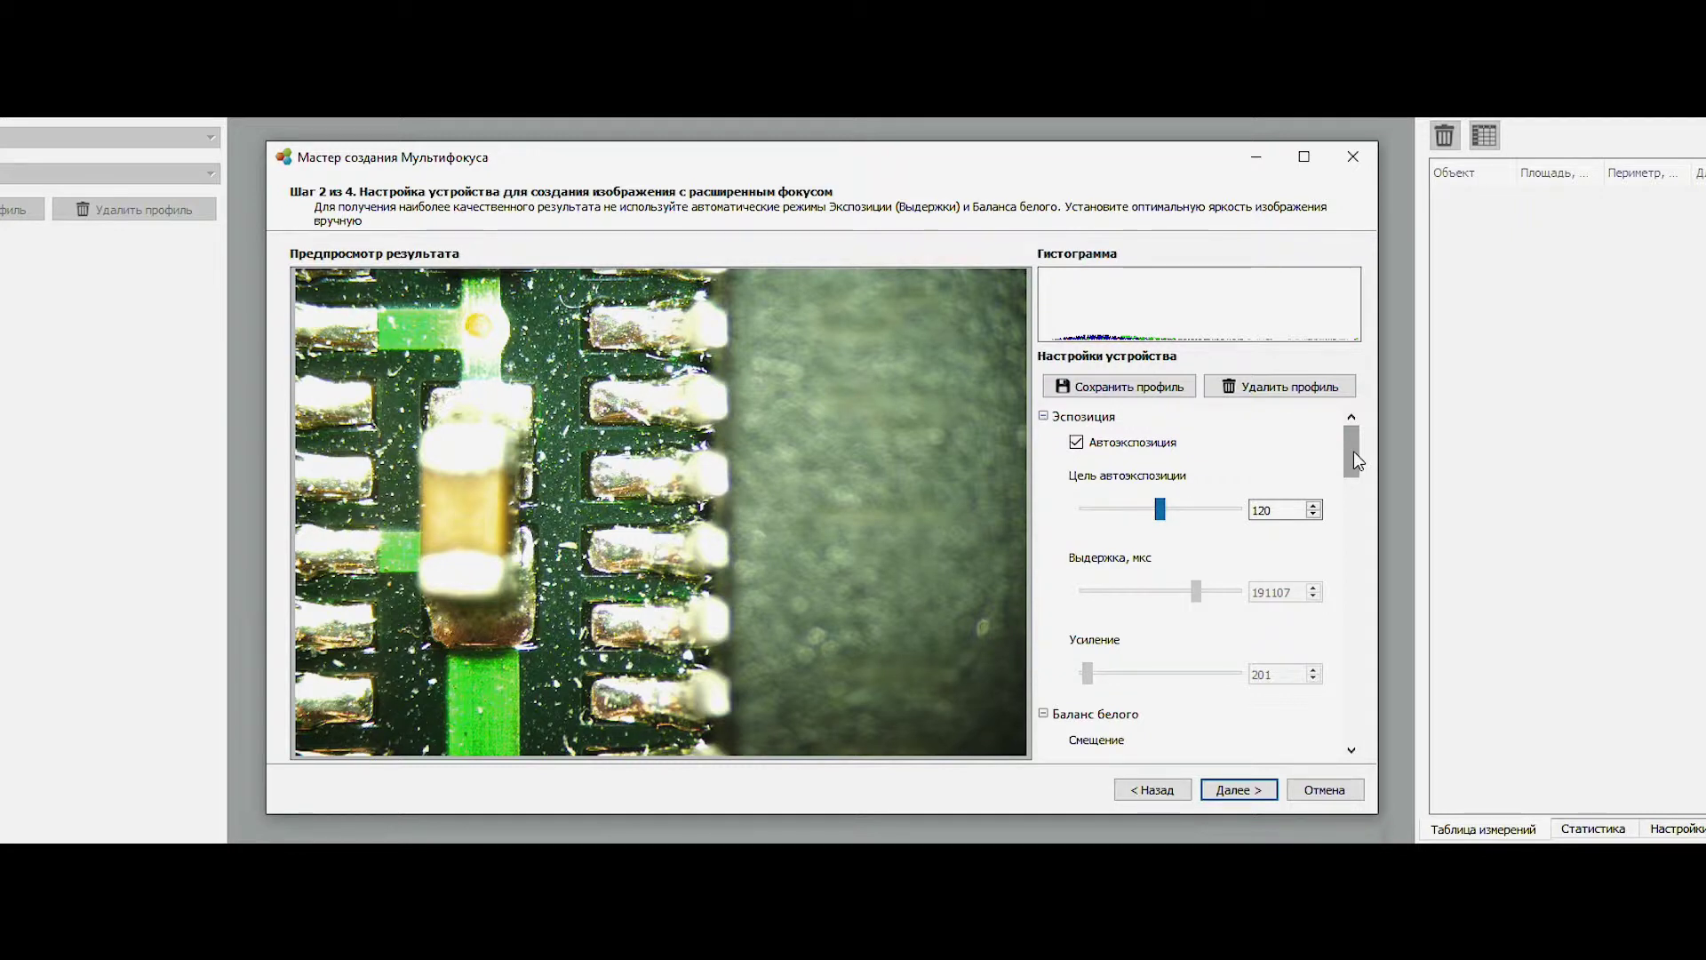
- Turn off auto exposure and set the exposure time to about 216970 µs
drag(1353, 451, 1361, 587)
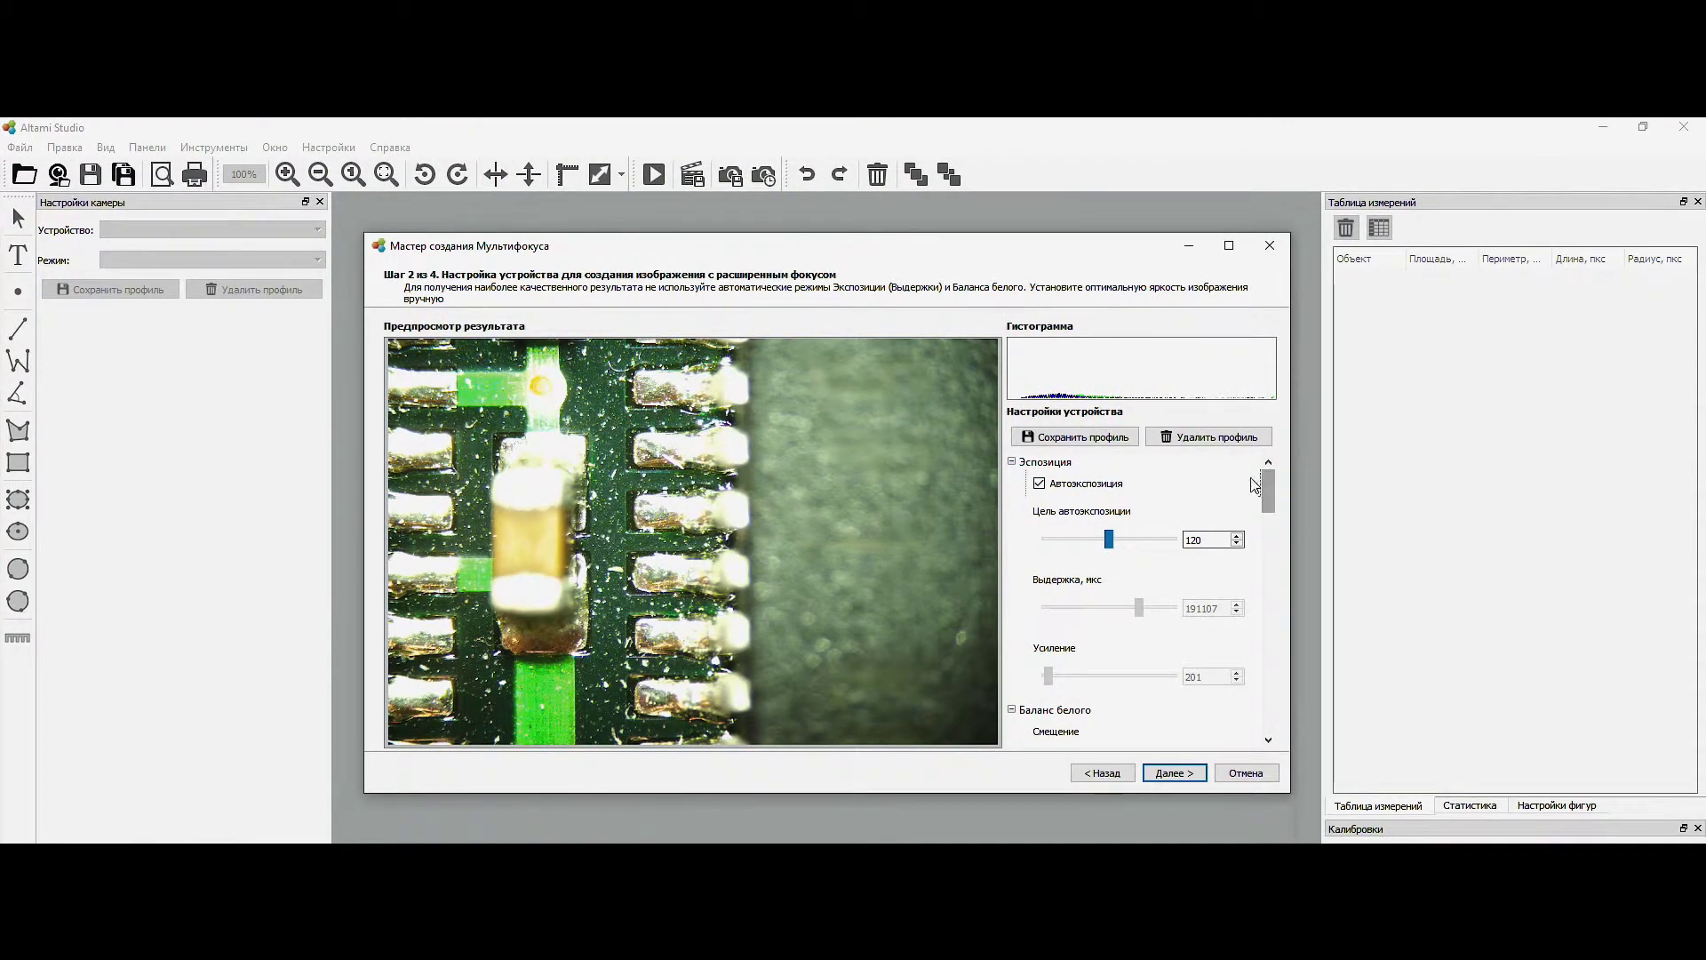
click(1040, 484)
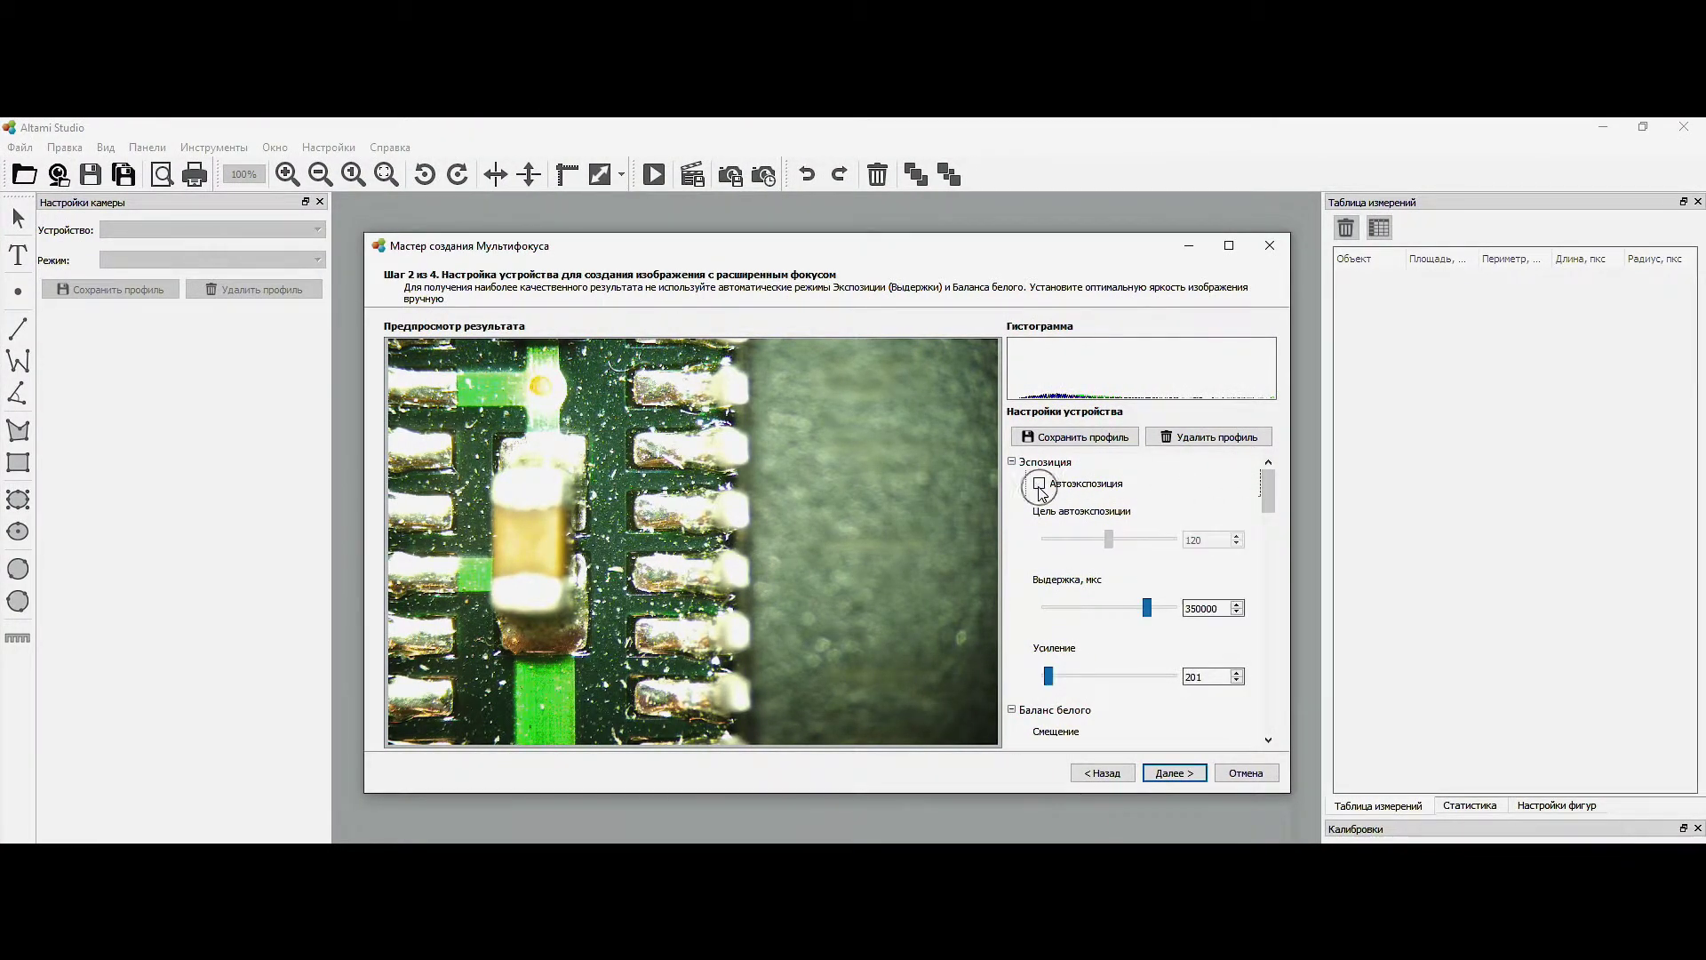
click(1137, 610)
drag(1146, 618, 1145, 620)
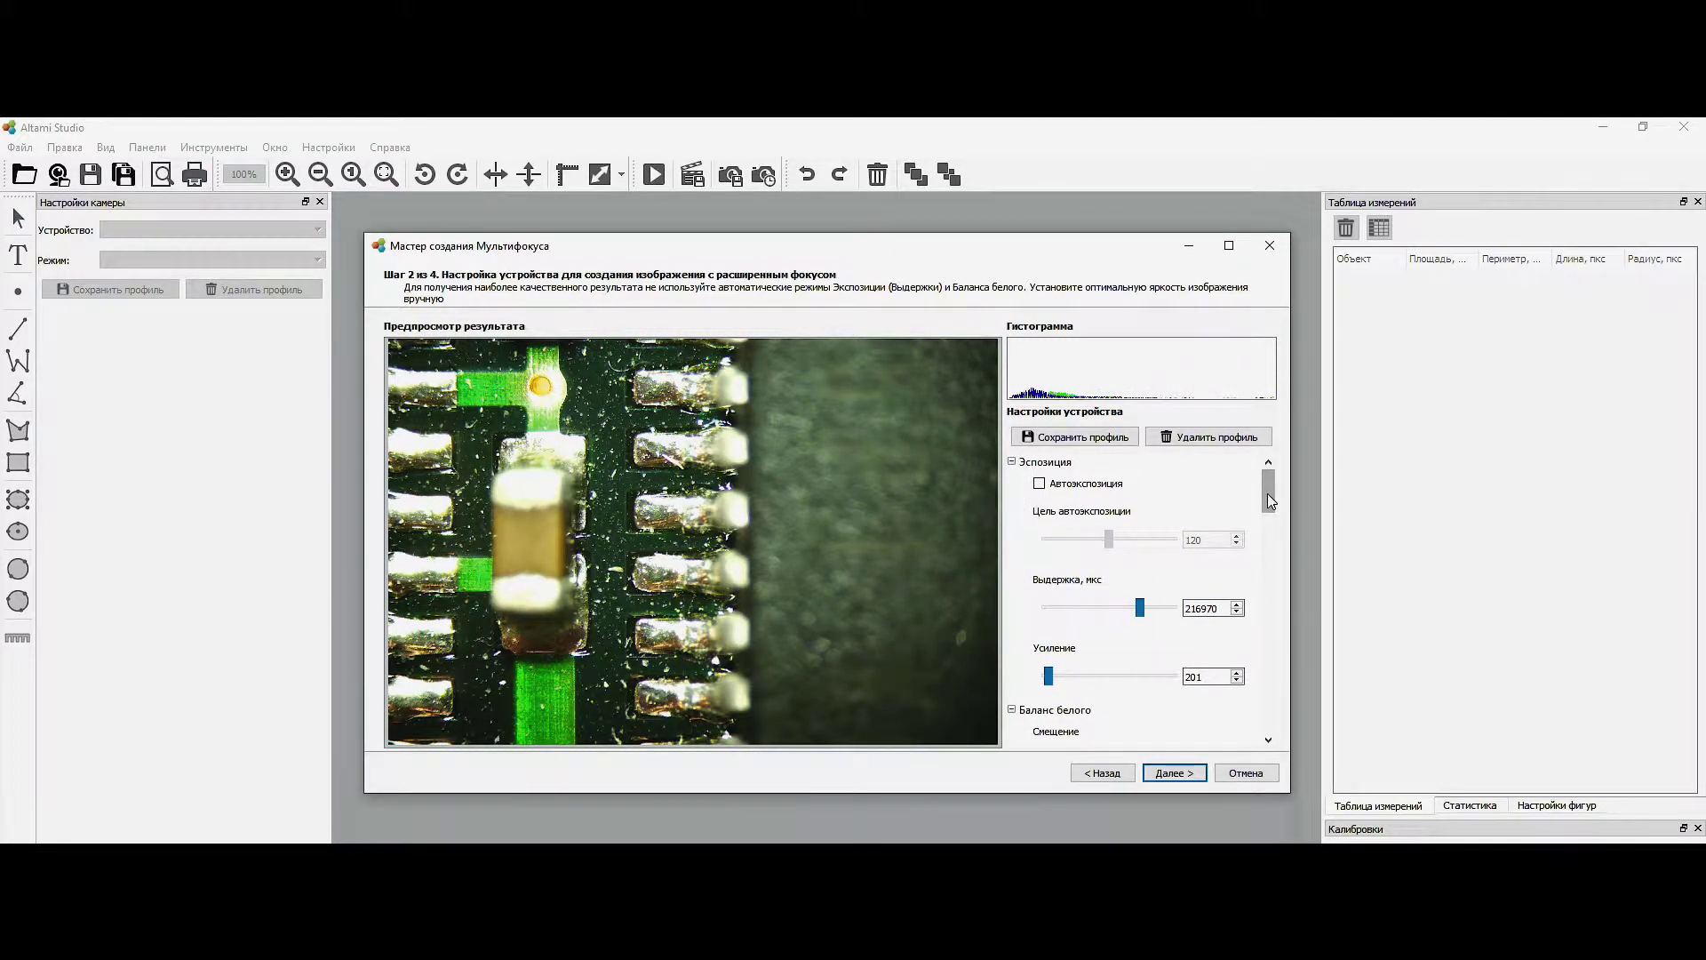
- Run automatic white balance and adjust the colour temperature to about 4838
drag(1271, 501, 1265, 545)
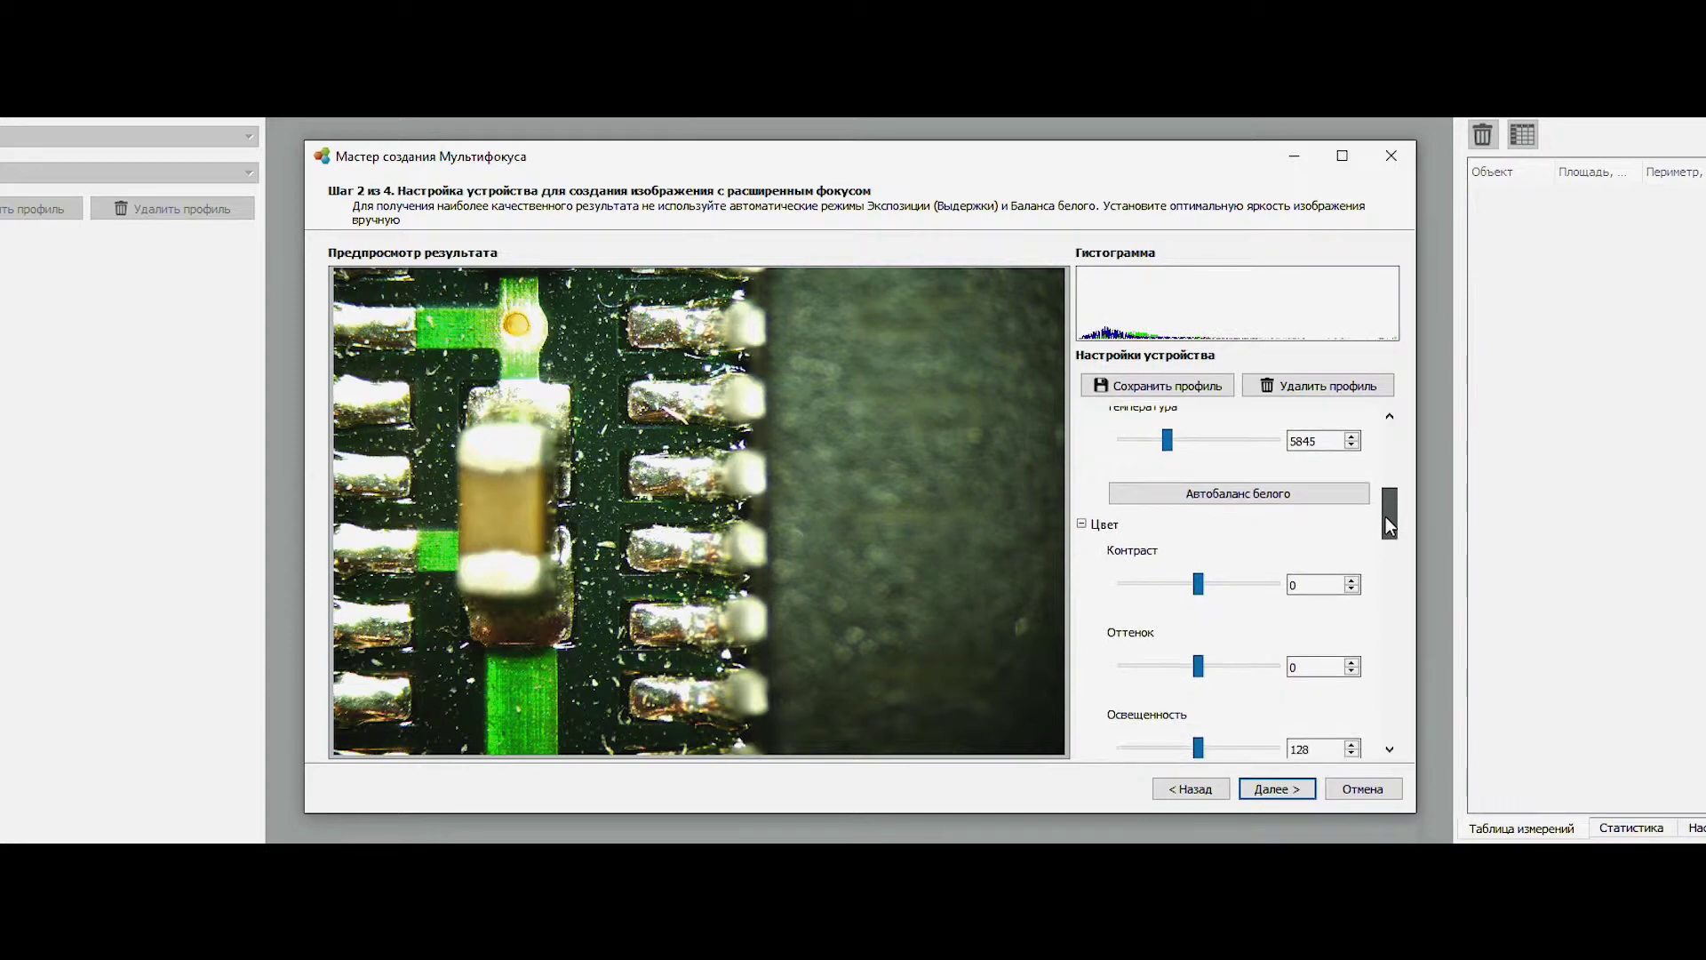
drag(1386, 517, 1385, 517)
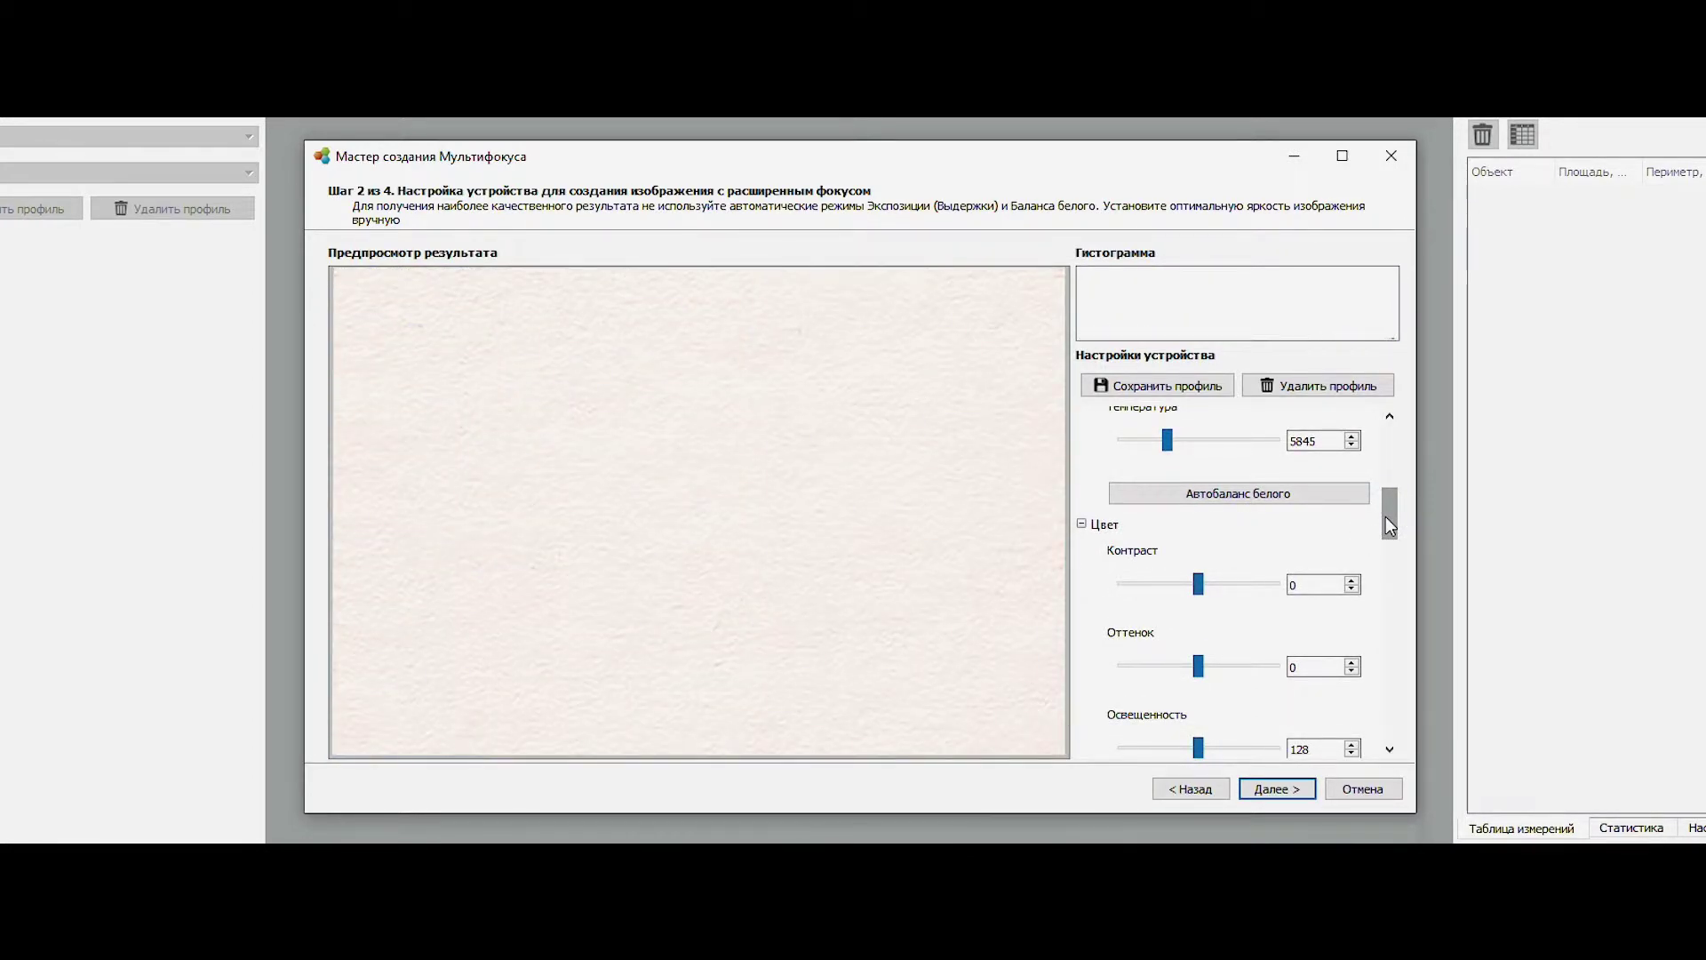
click(1318, 505)
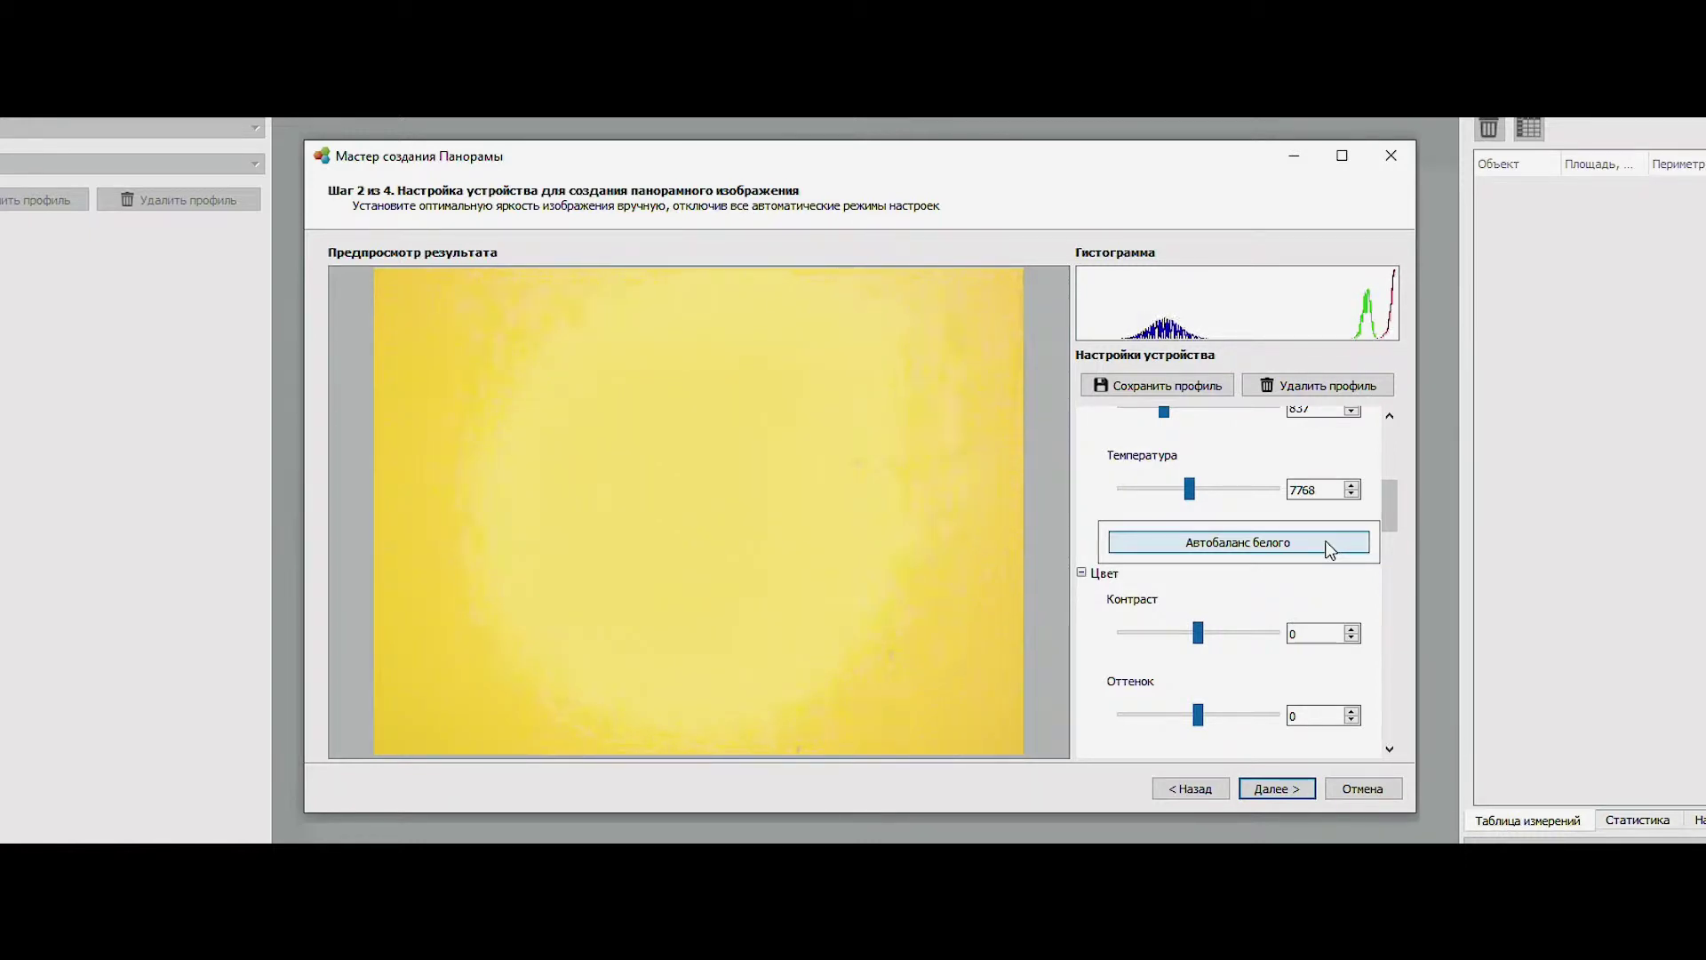
click(1328, 544)
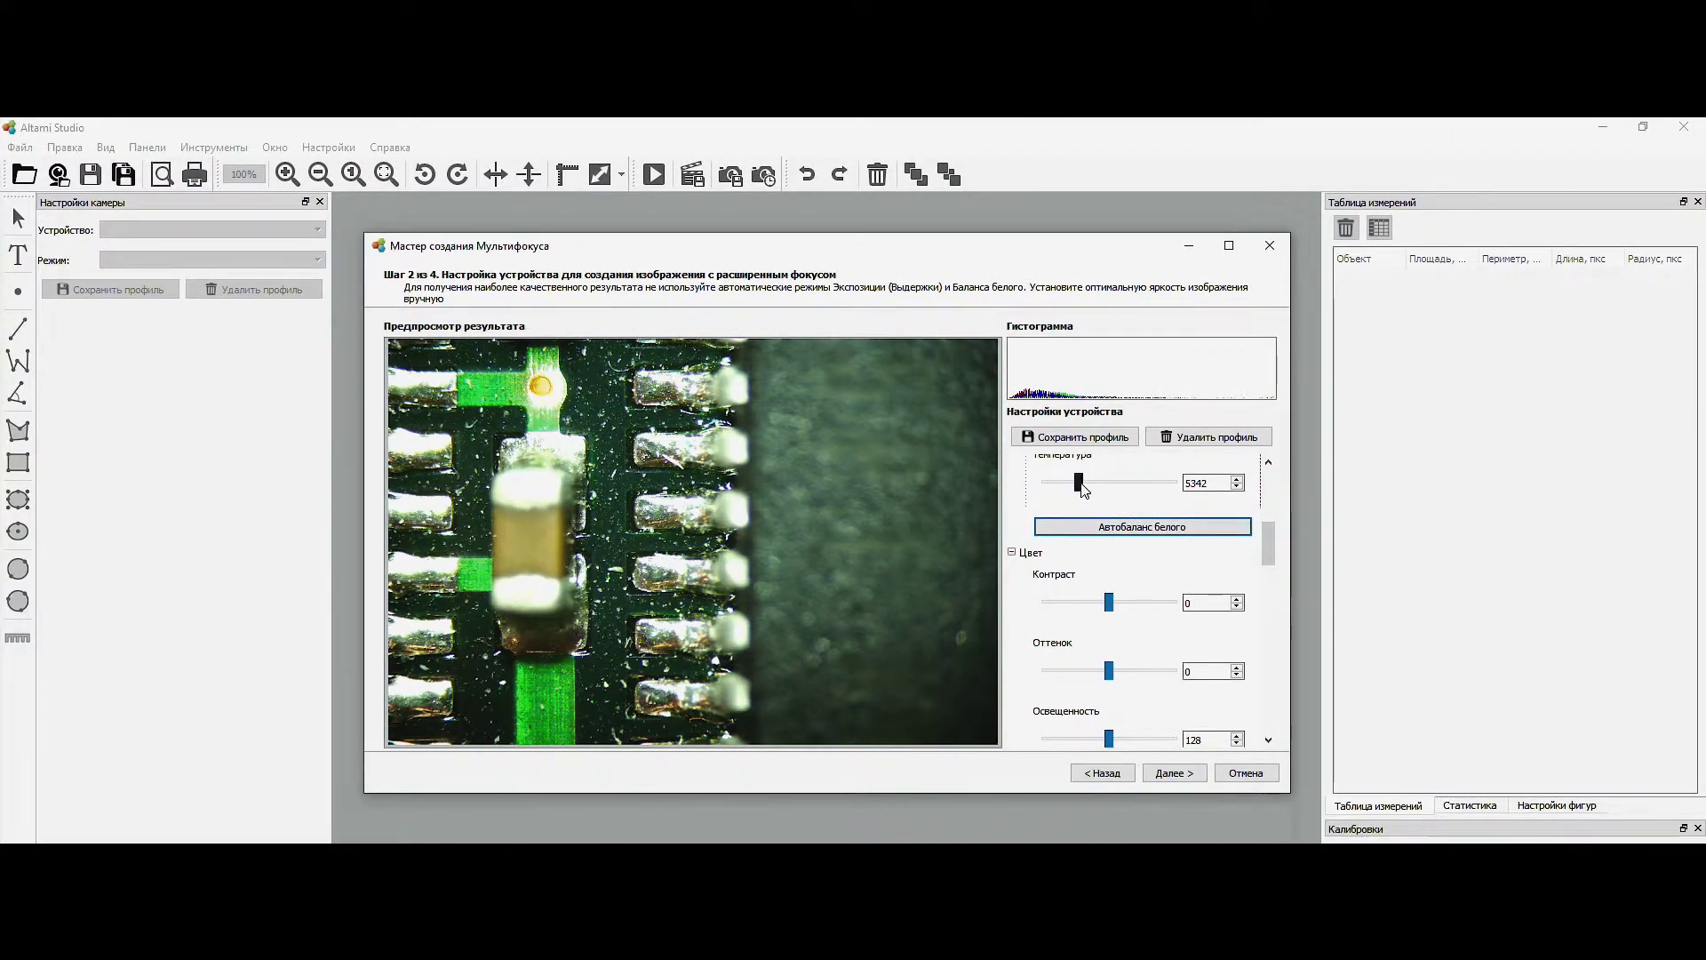
drag(1081, 487, 1078, 492)
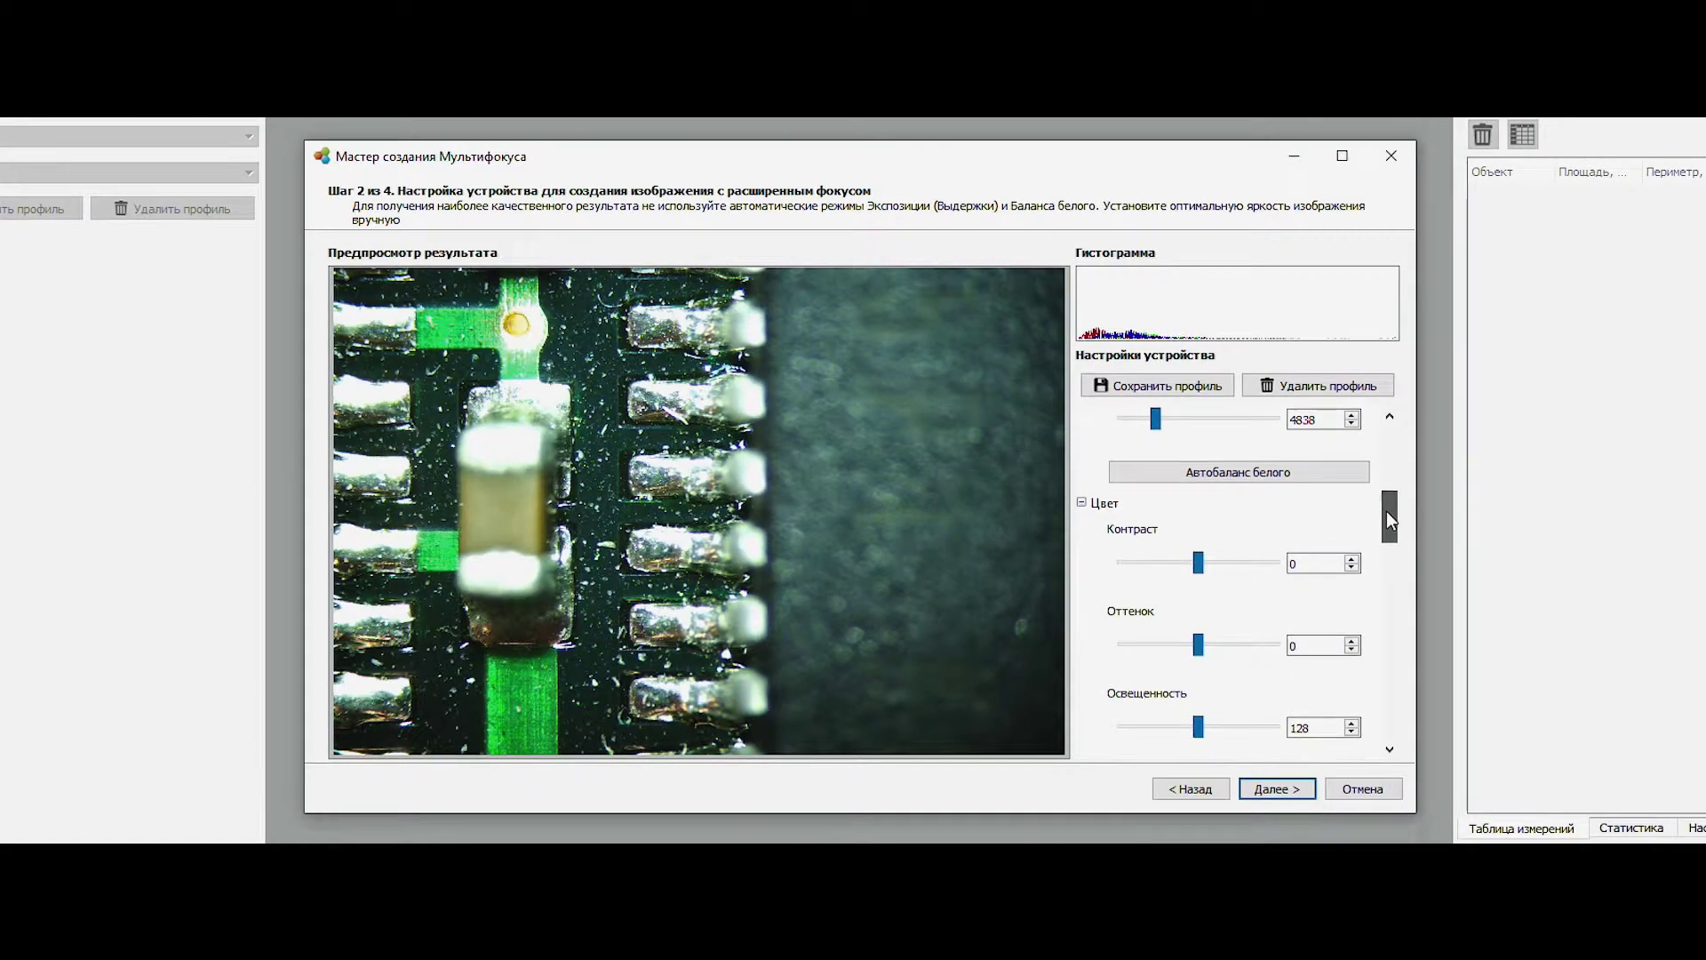
- Look through the remaining device settings and proceed to the frame capture stage
drag(1266, 541, 1266, 564)
drag(1386, 540, 1386, 725)
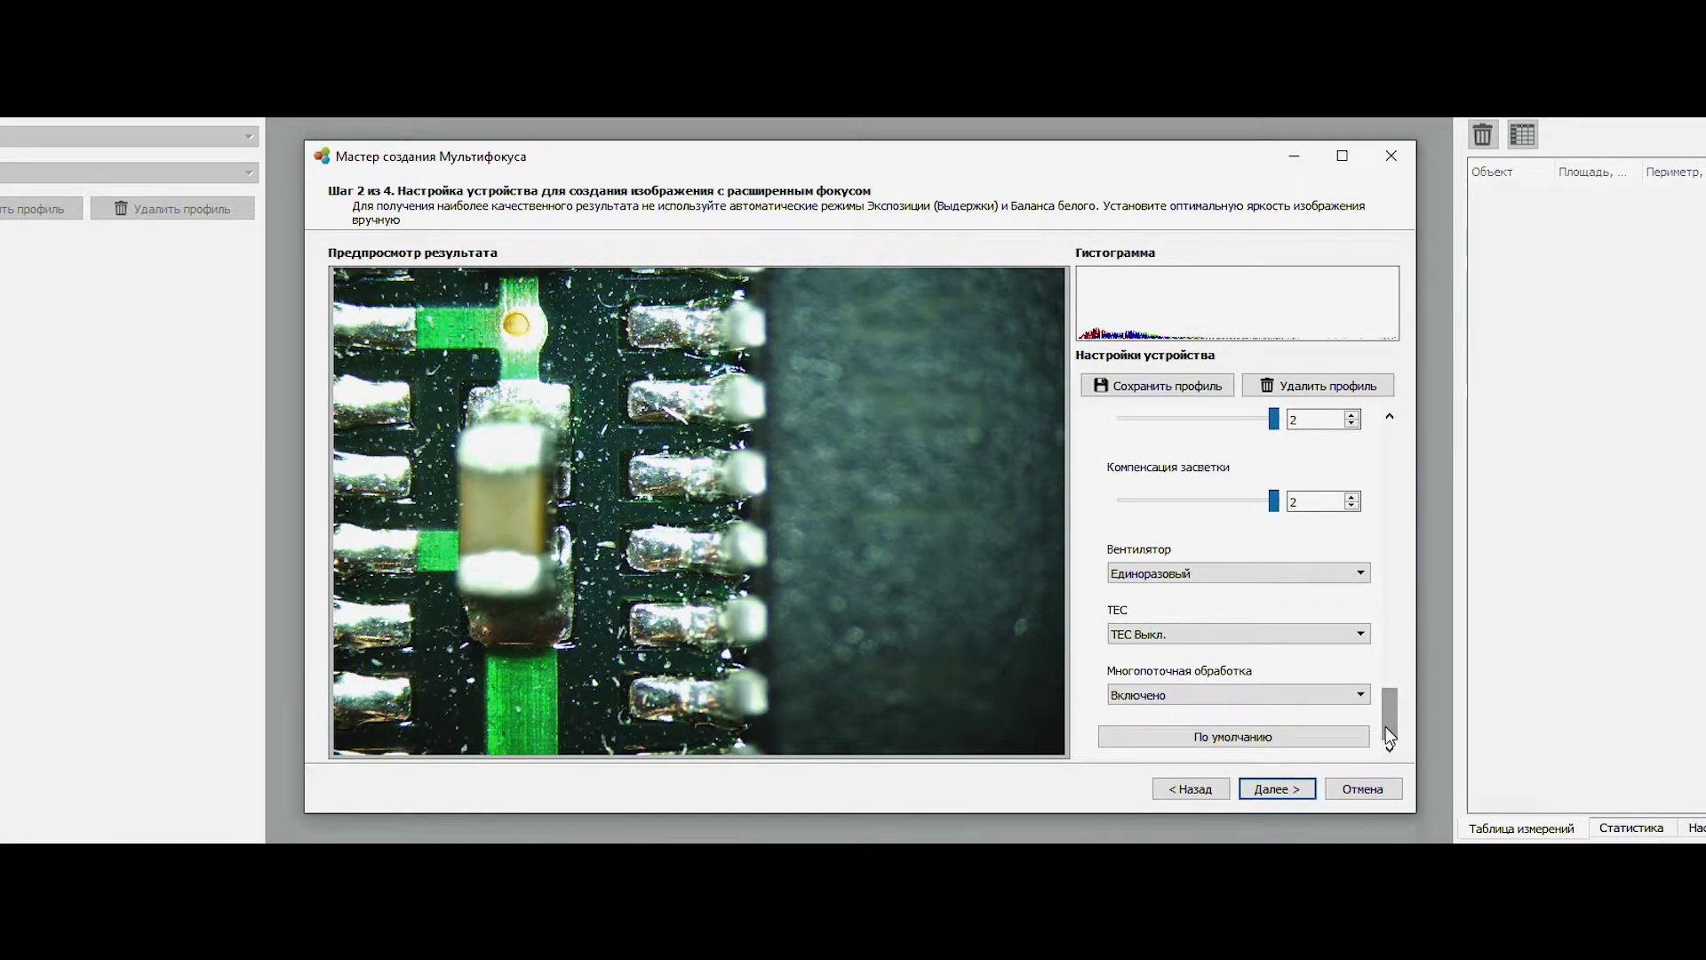
click(1305, 791)
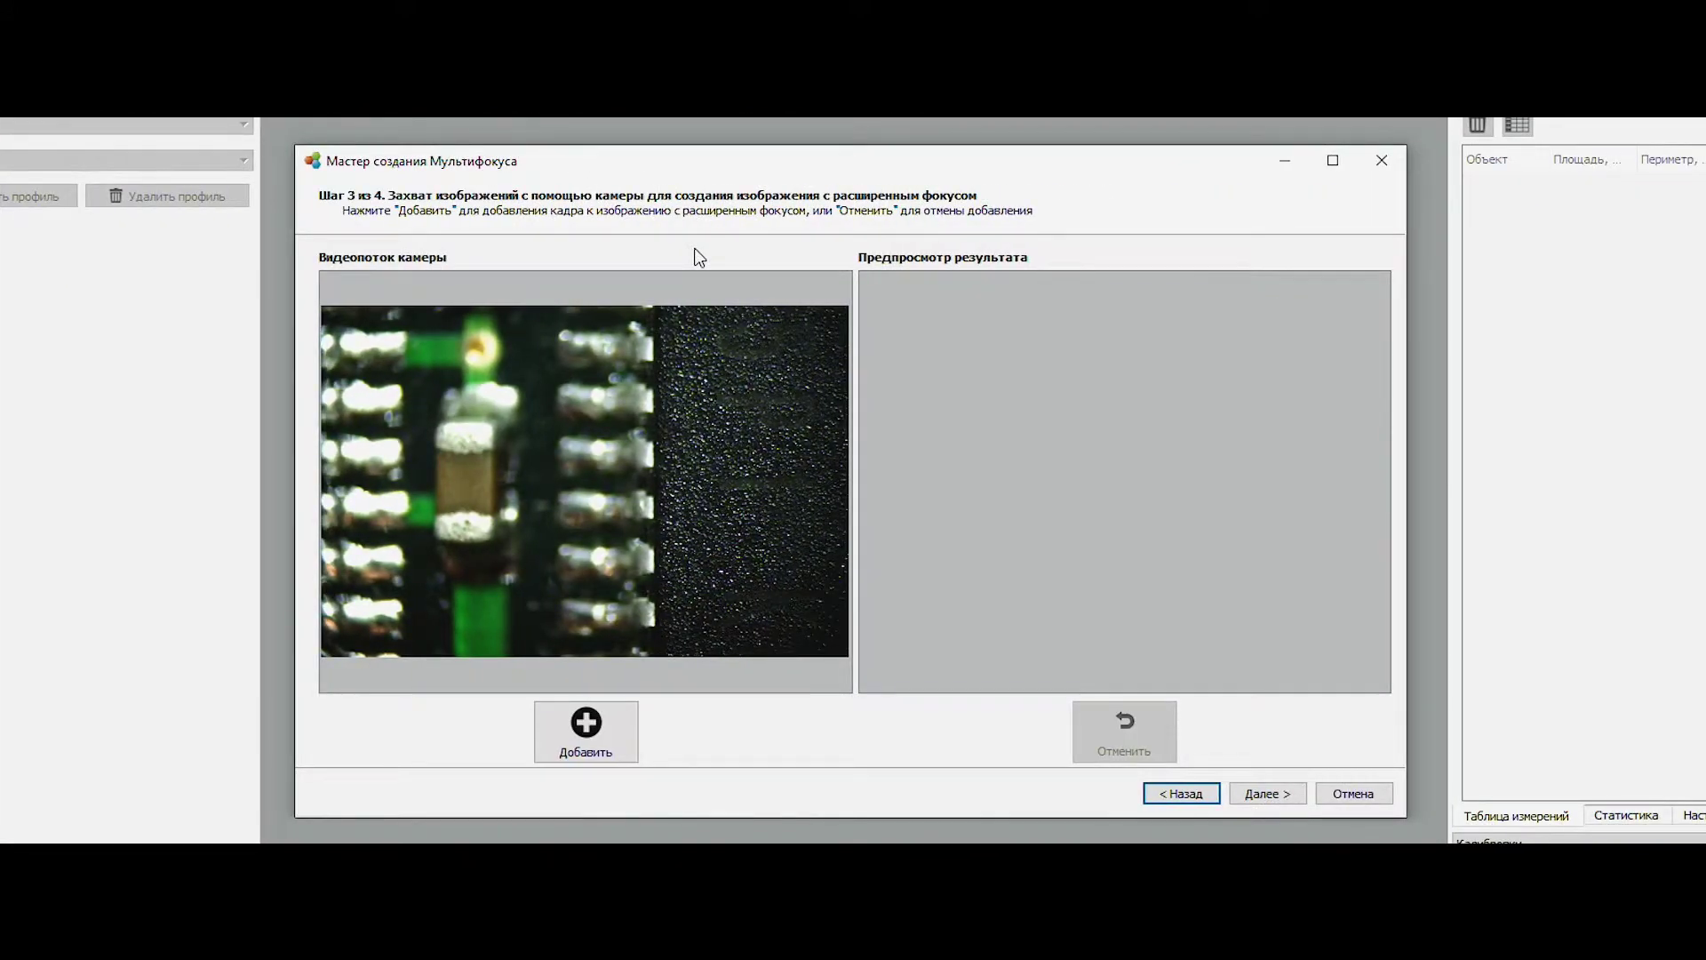
- Add the first frame to the multifocus image, add another at the same focus, and undo that second addition
click(617, 729)
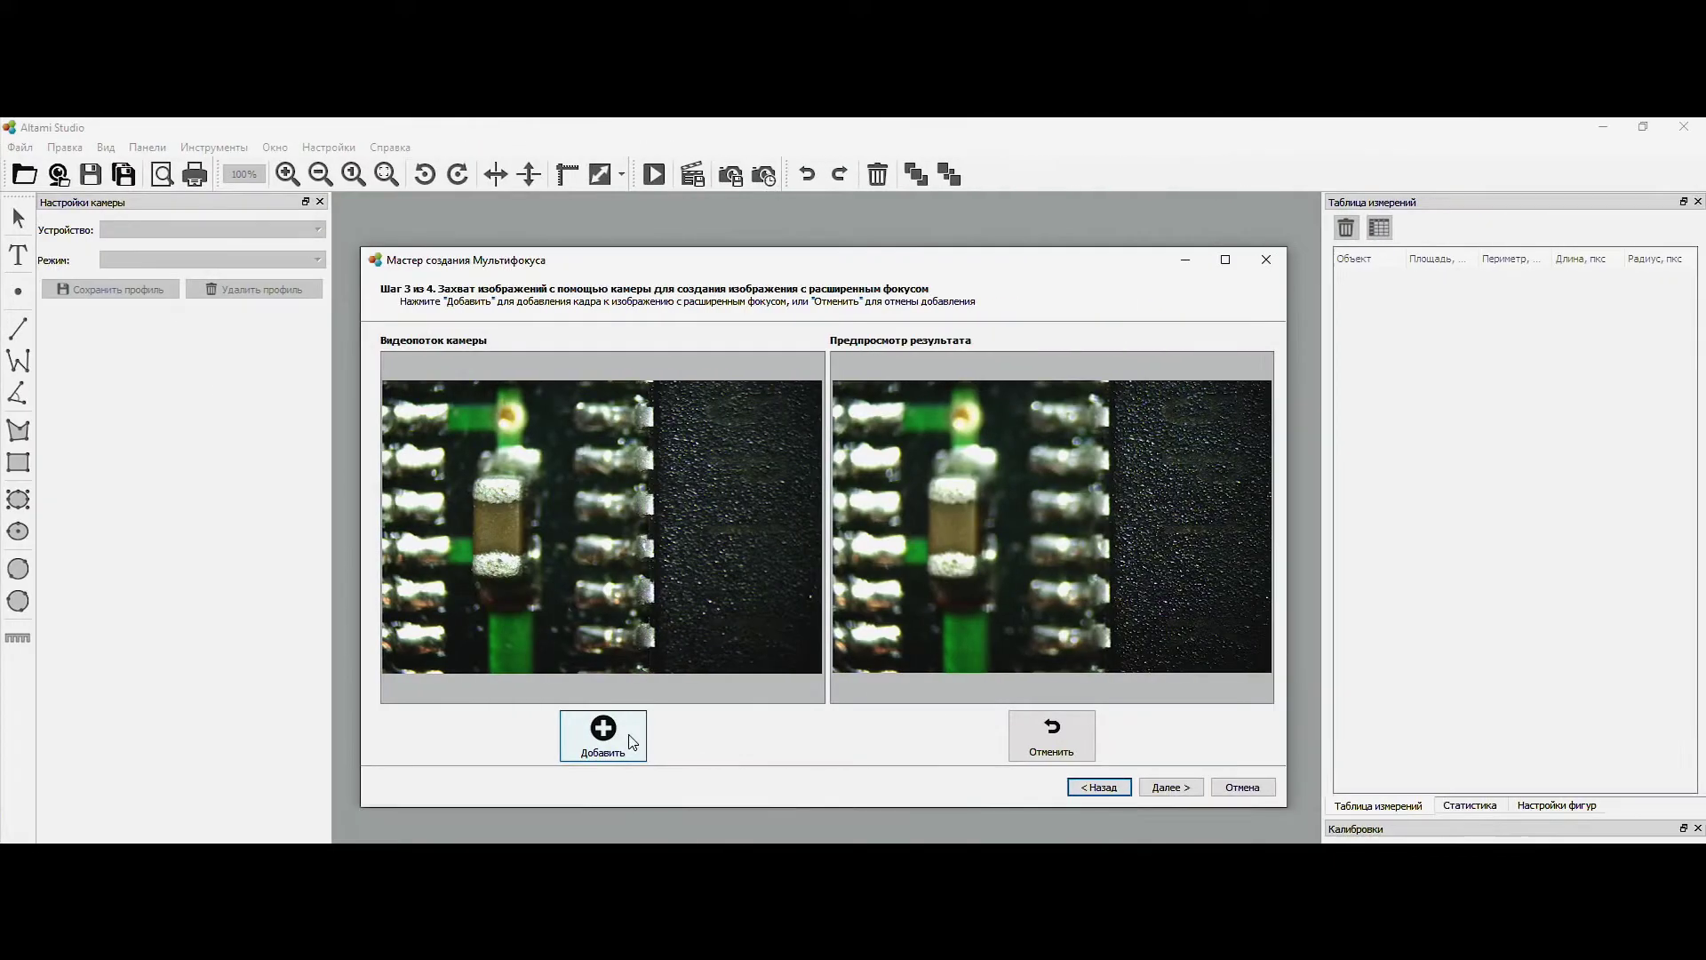
click(625, 734)
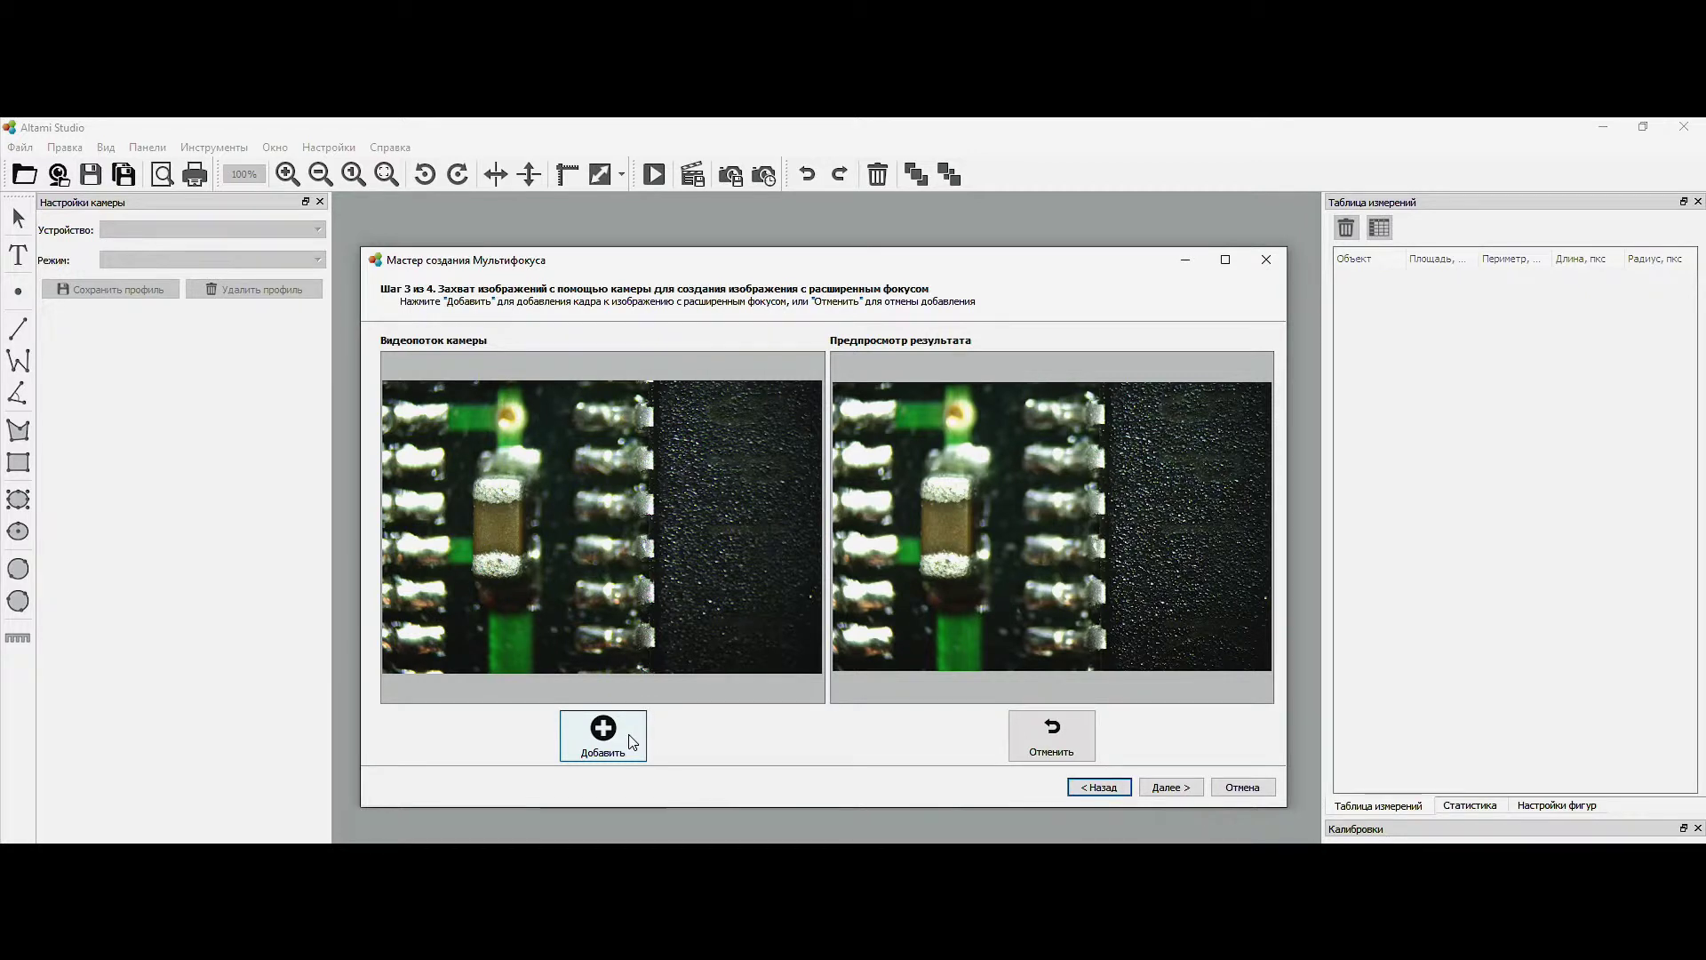
click(1080, 741)
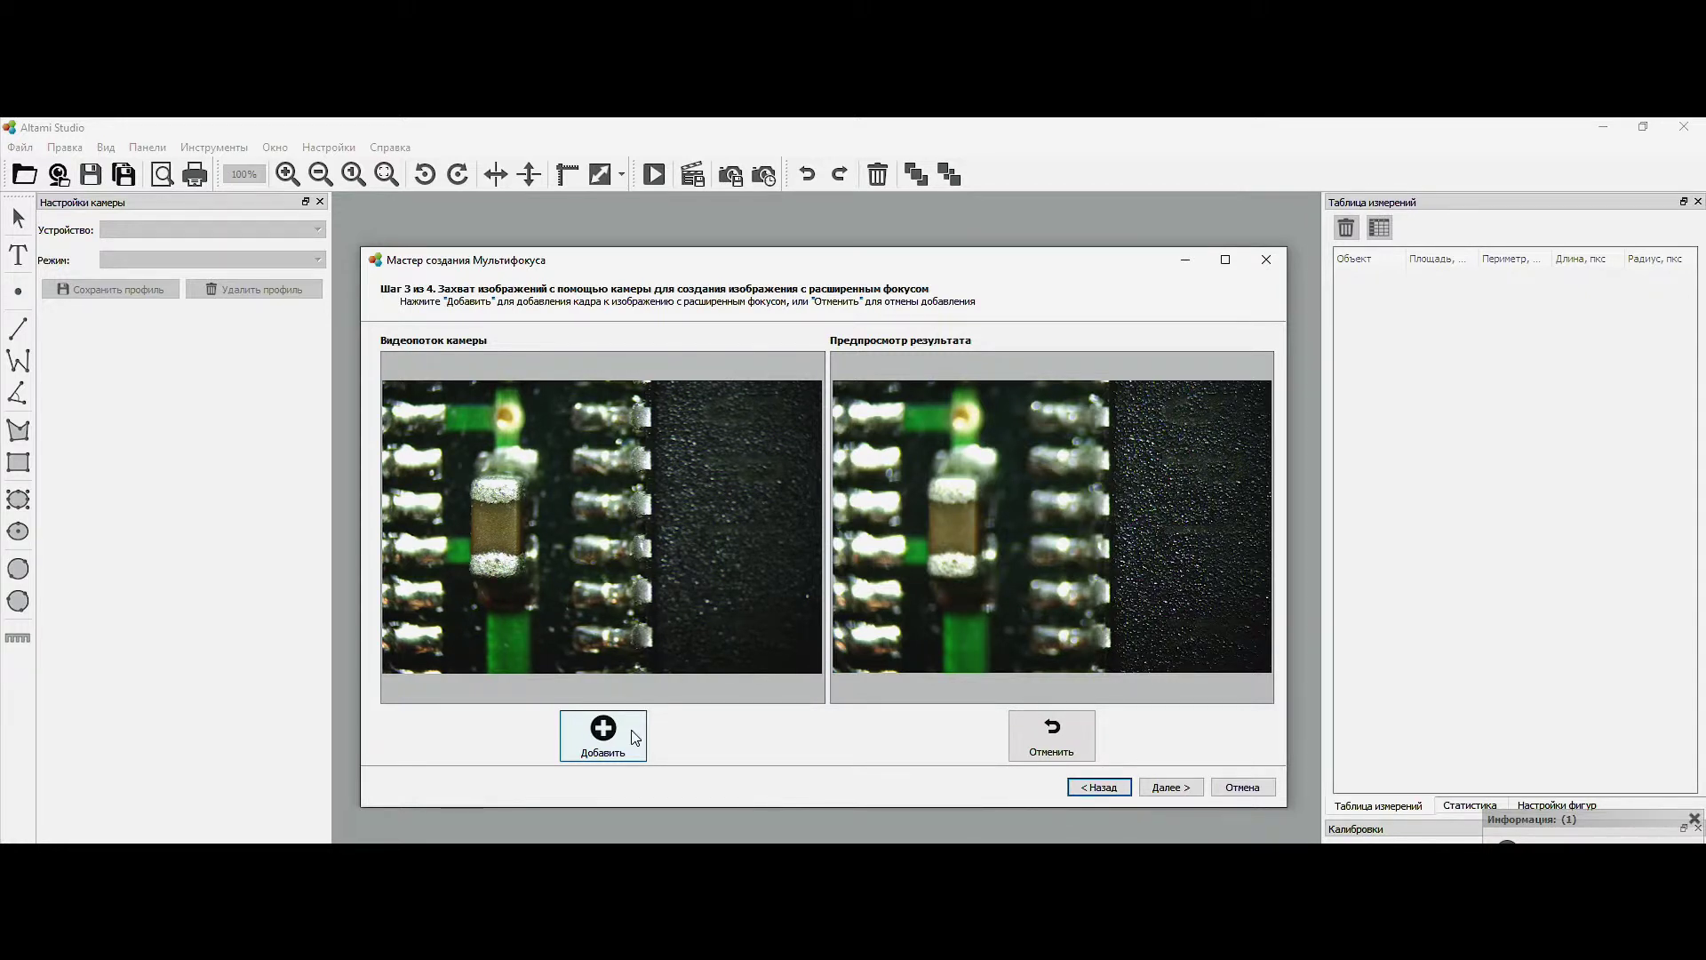
- Add four more frames at successive focus levels and proceed to the final creation stage
click(604, 734)
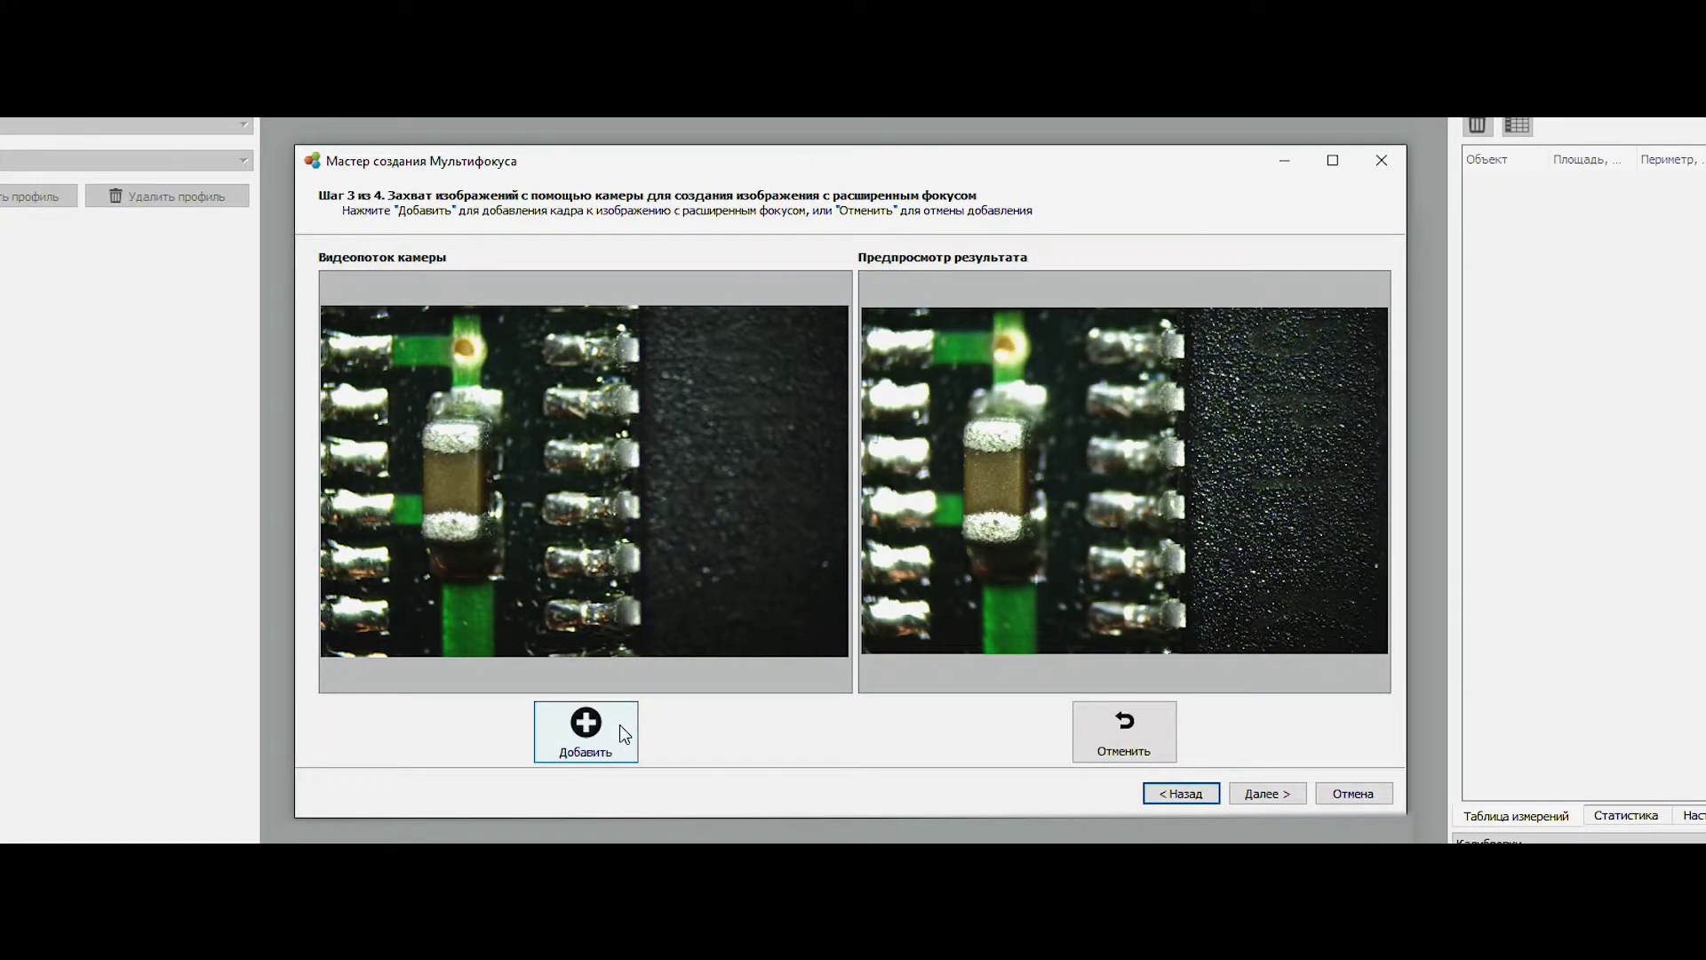
click(621, 726)
click(621, 724)
click(620, 723)
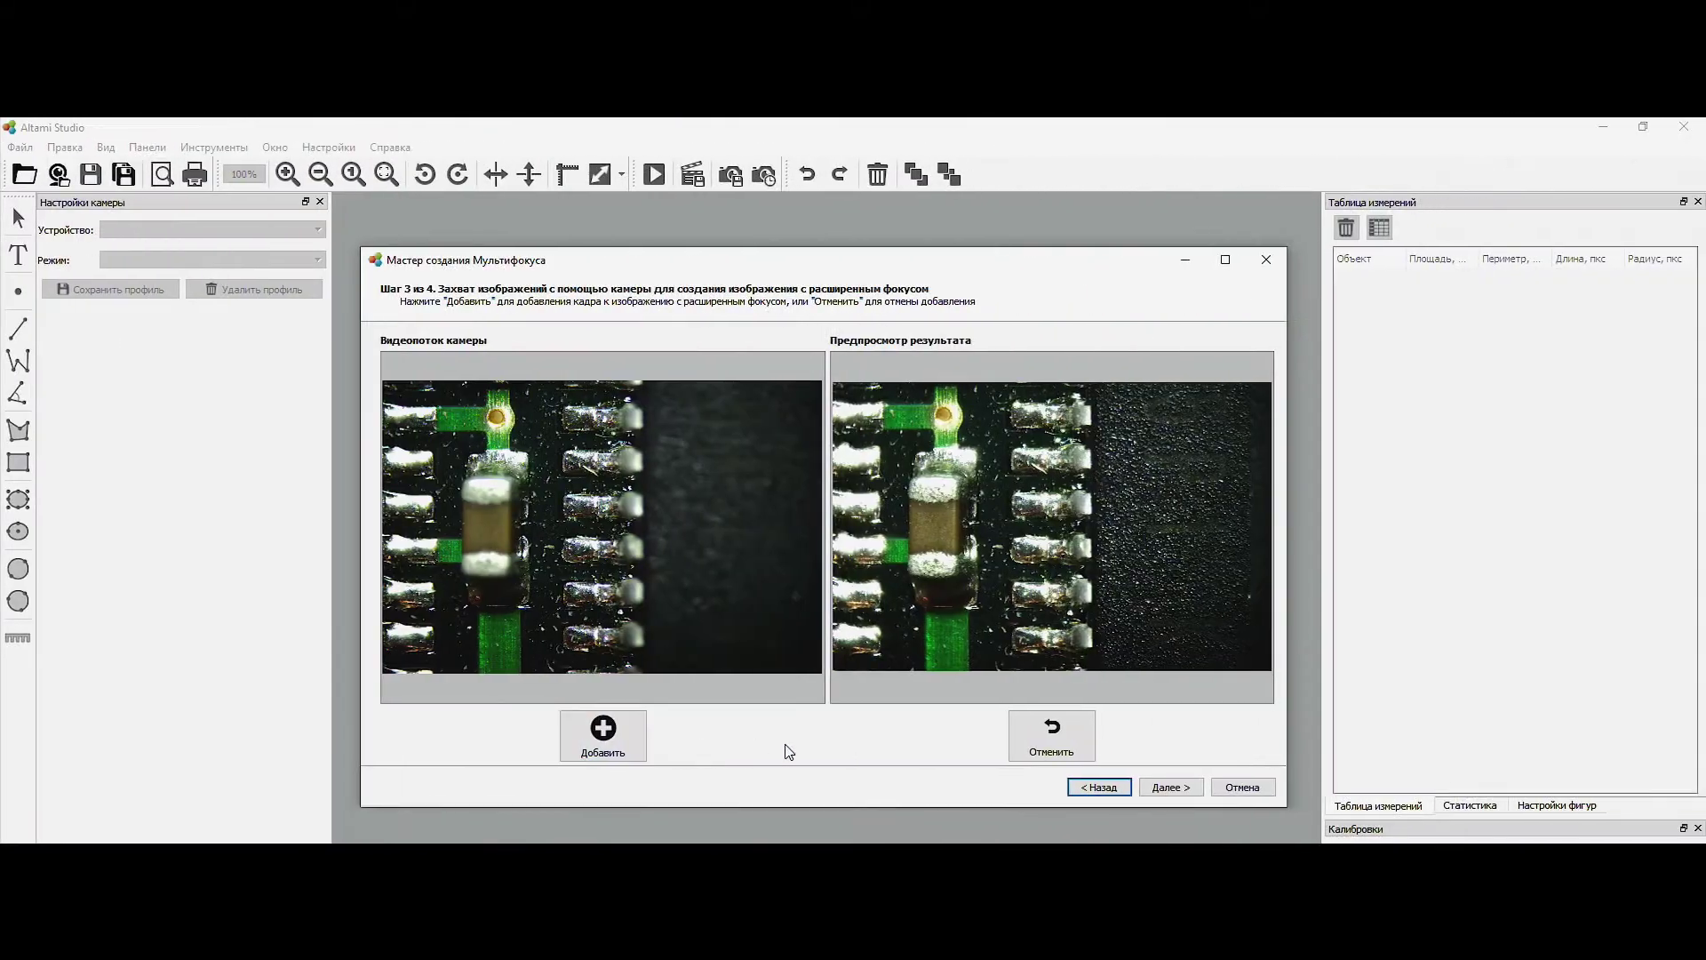
click(1170, 787)
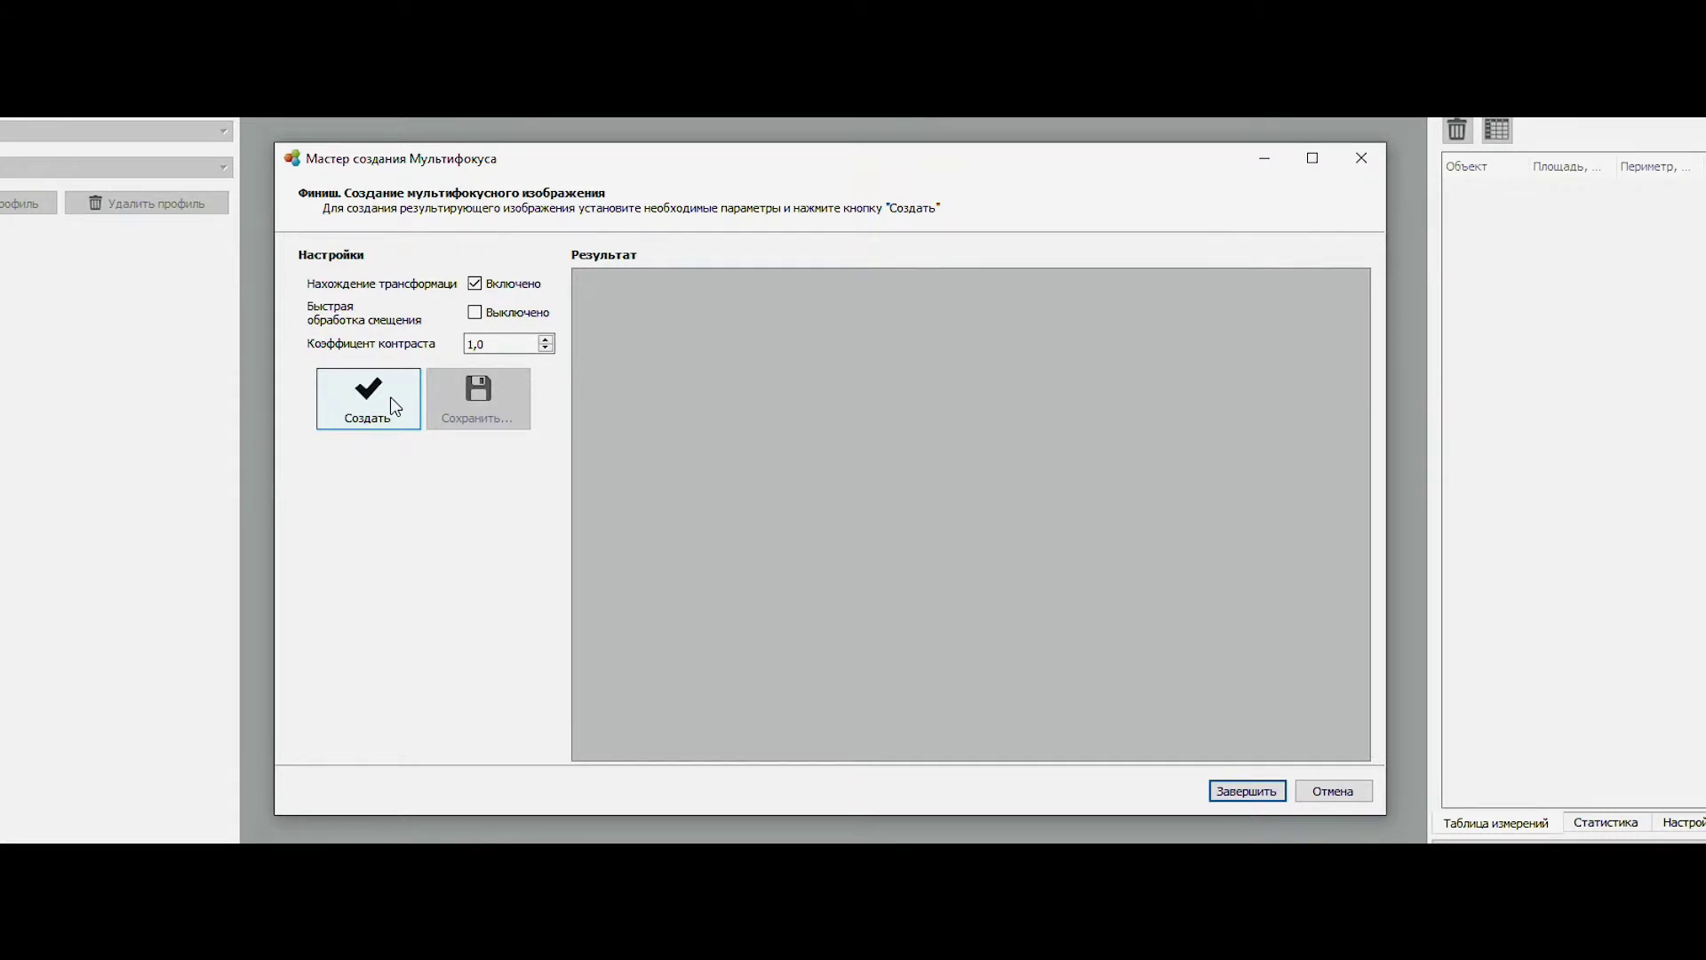
- Generate the multifocus image and save it to the Desktop (Рабочий стол) as "Мультифокус" in PNG format
click(392, 399)
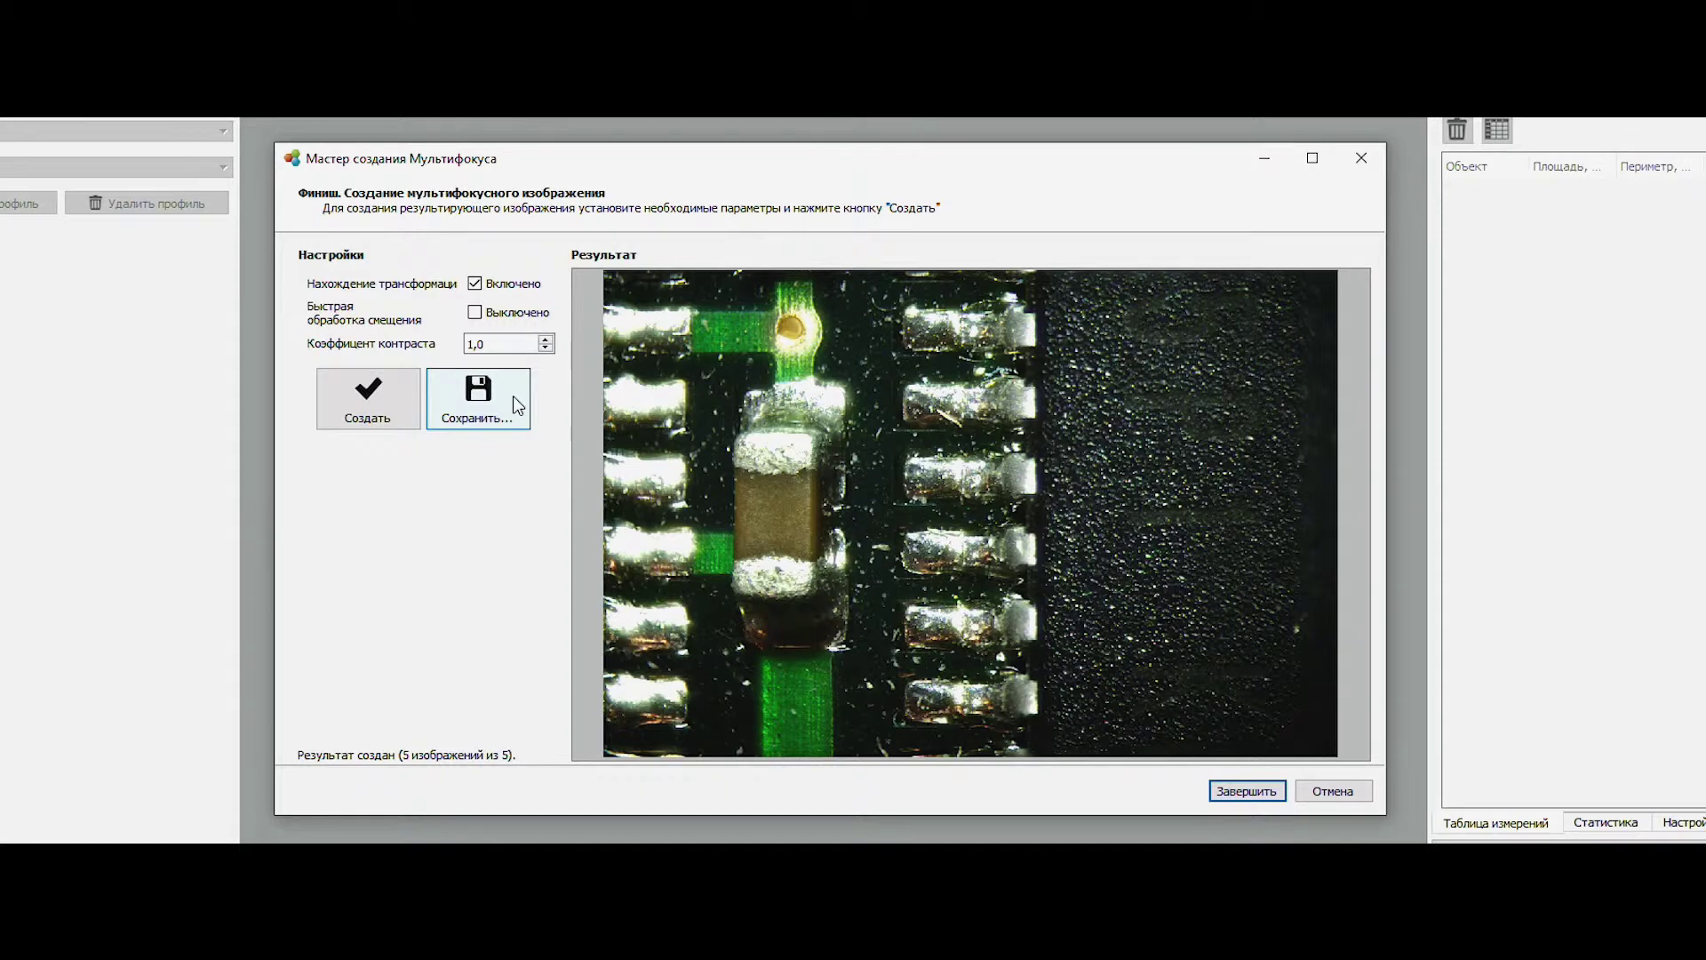
click(514, 397)
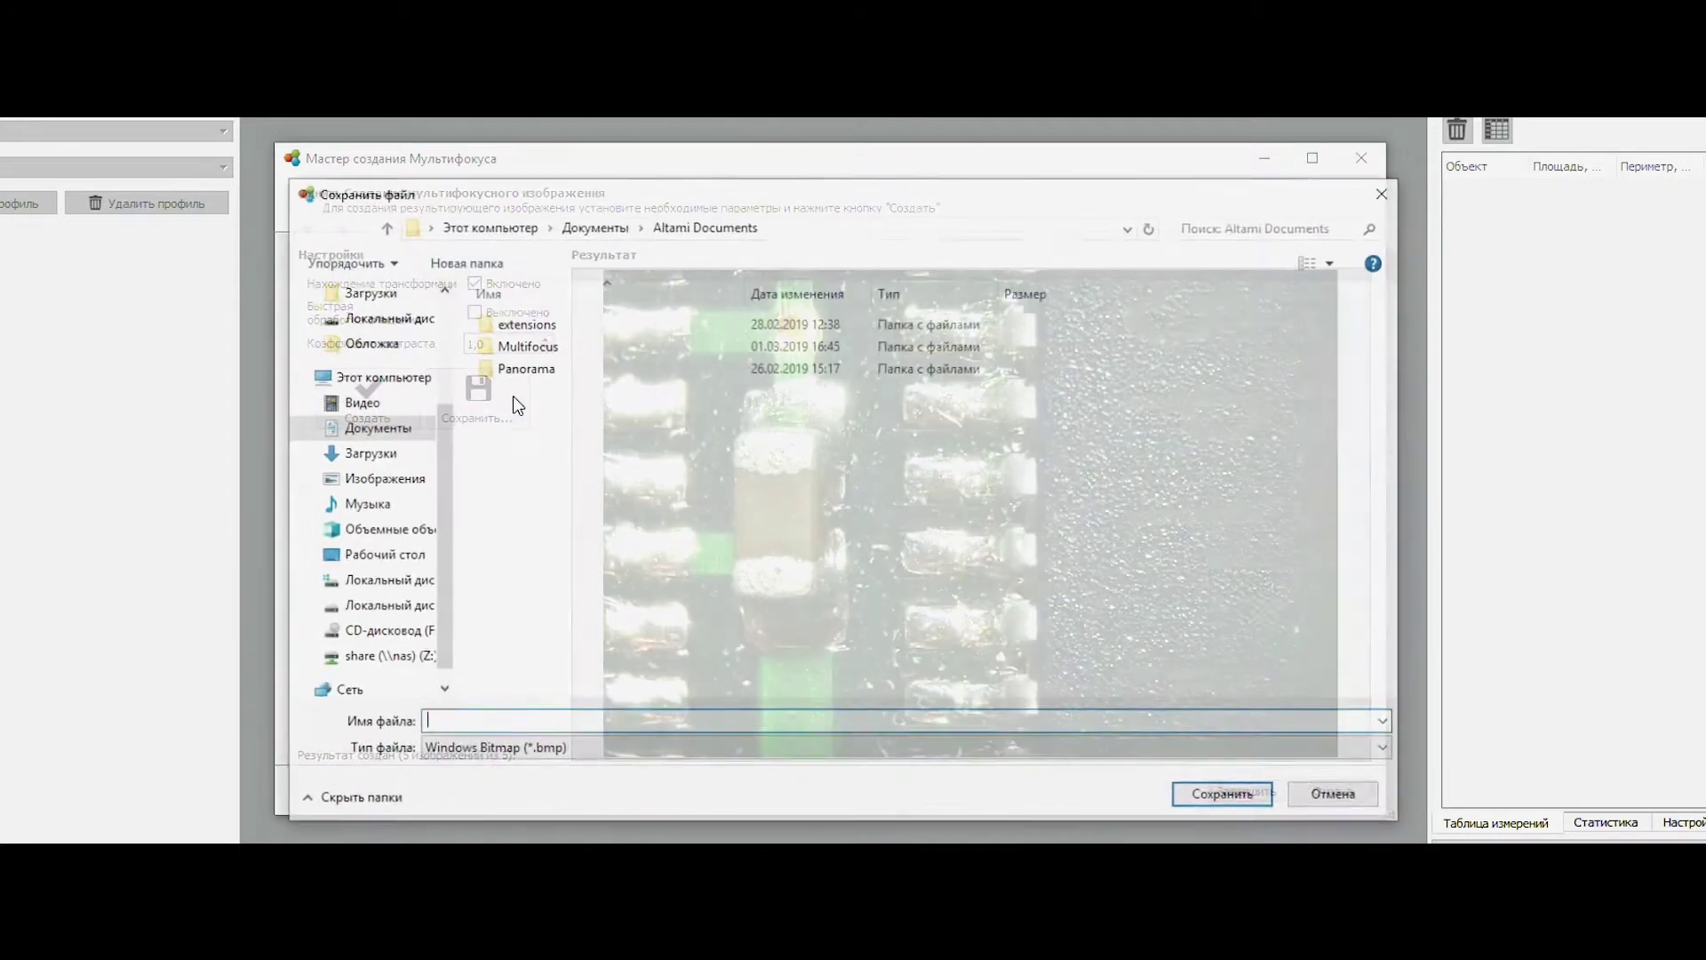
click(380, 556)
click(622, 723)
text(Мультифокус)
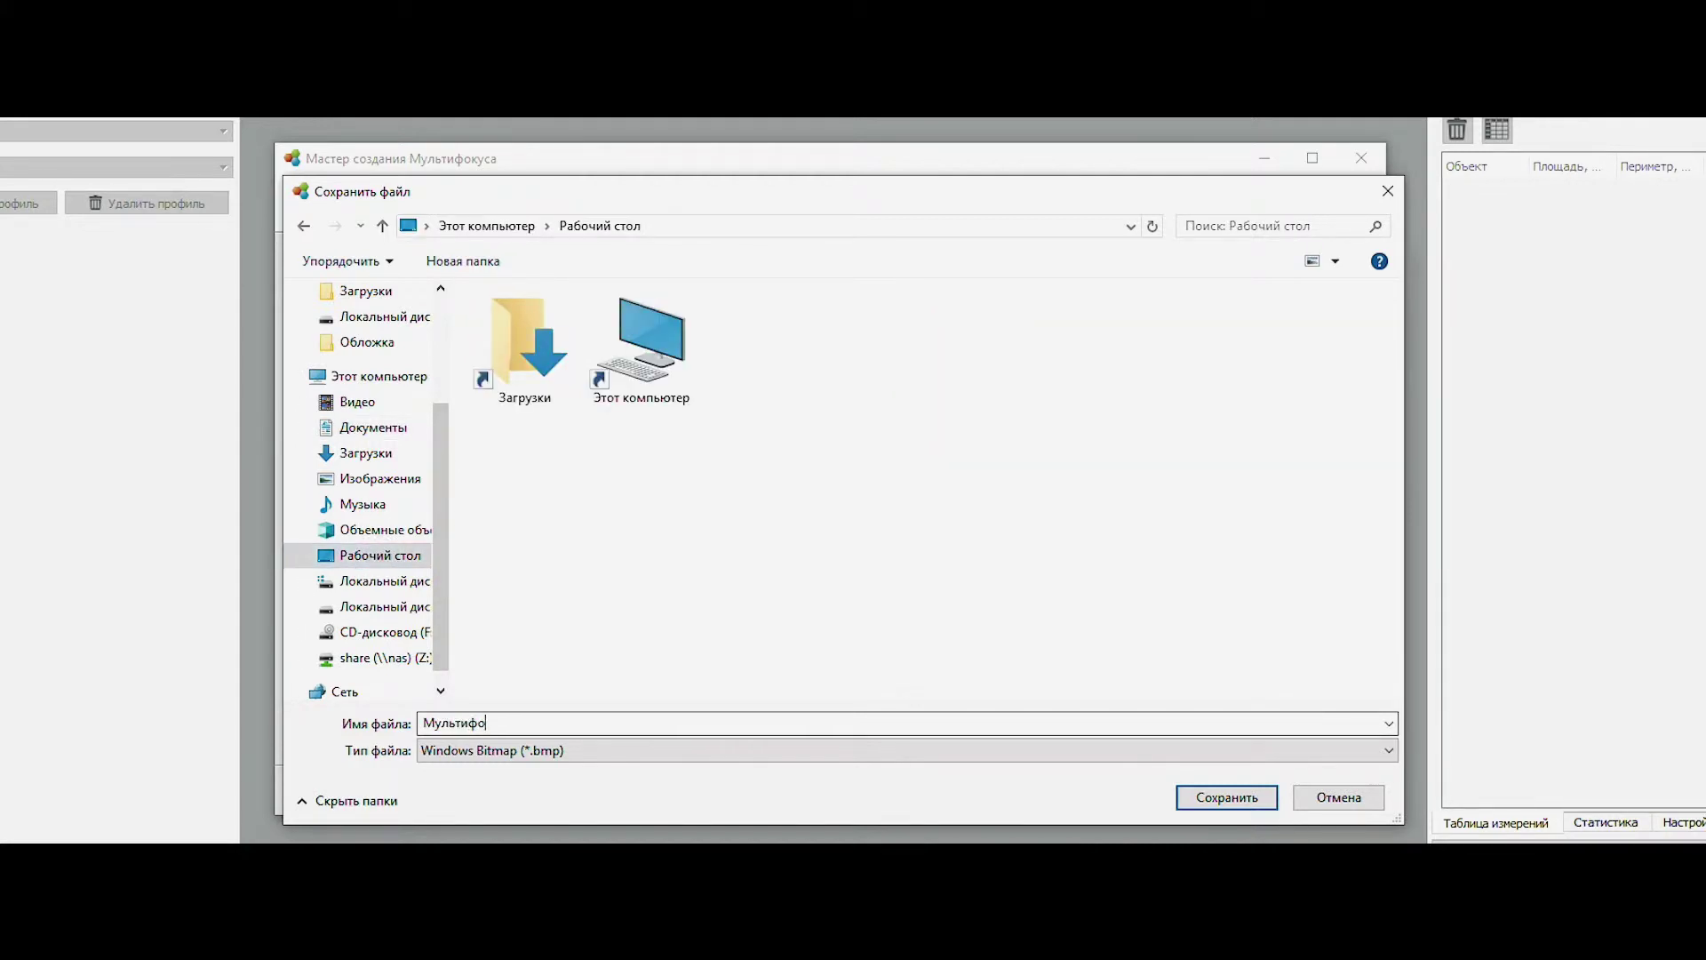
click(515, 756)
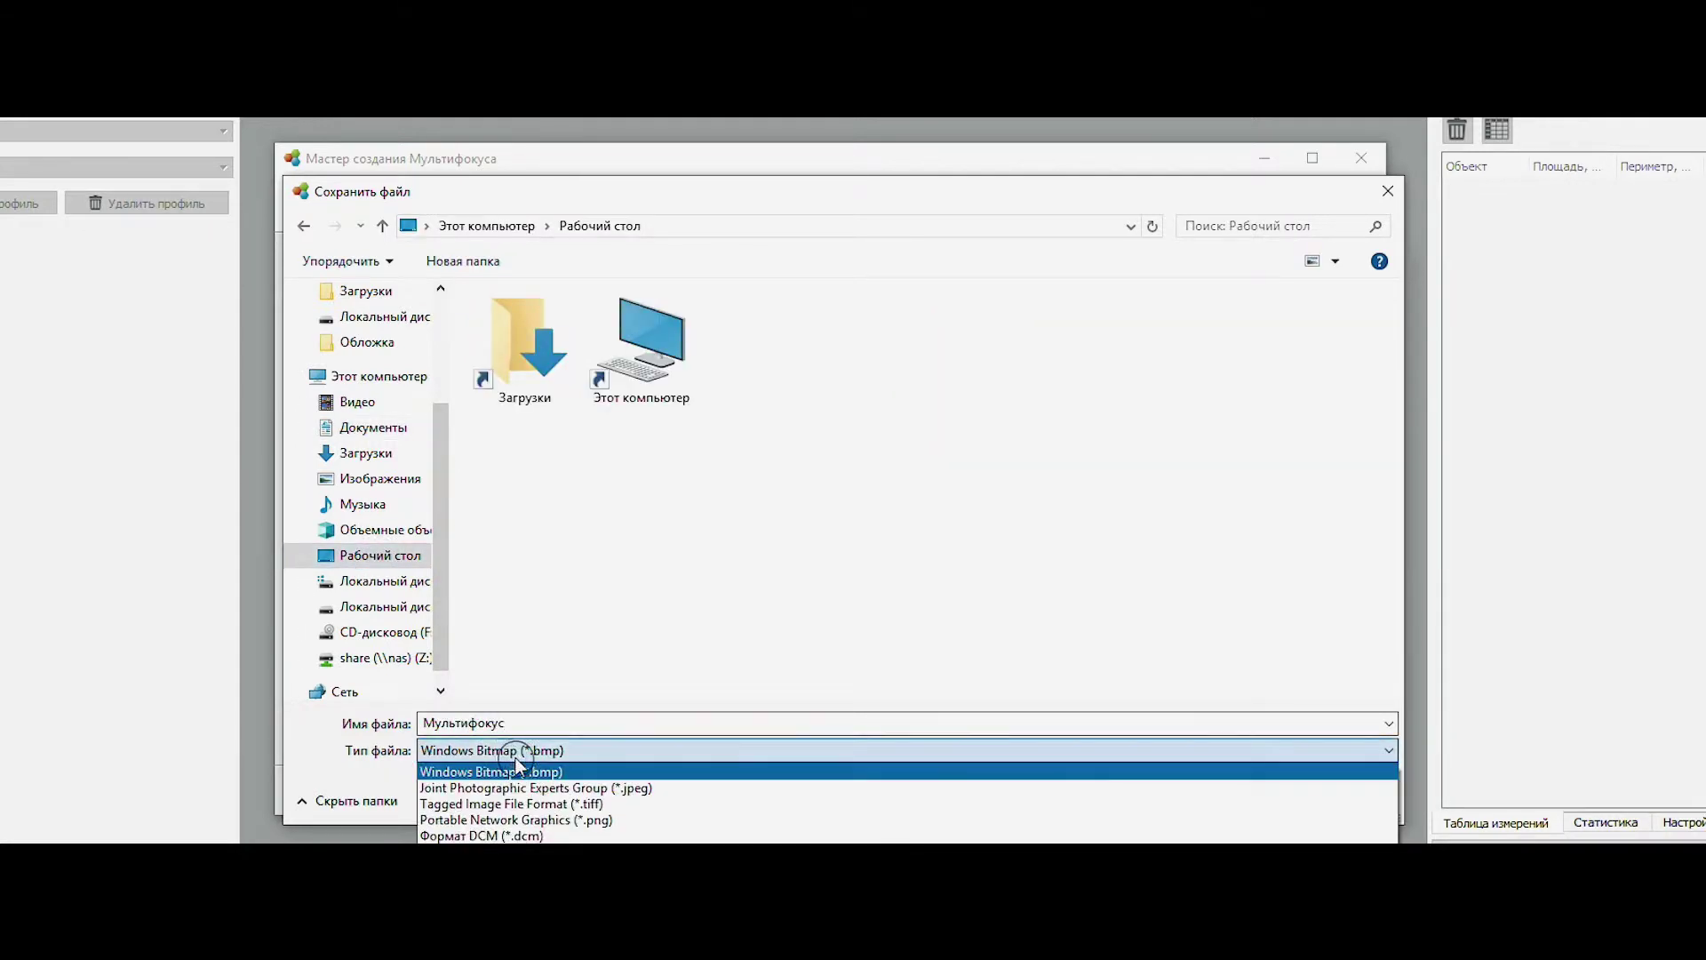
click(533, 819)
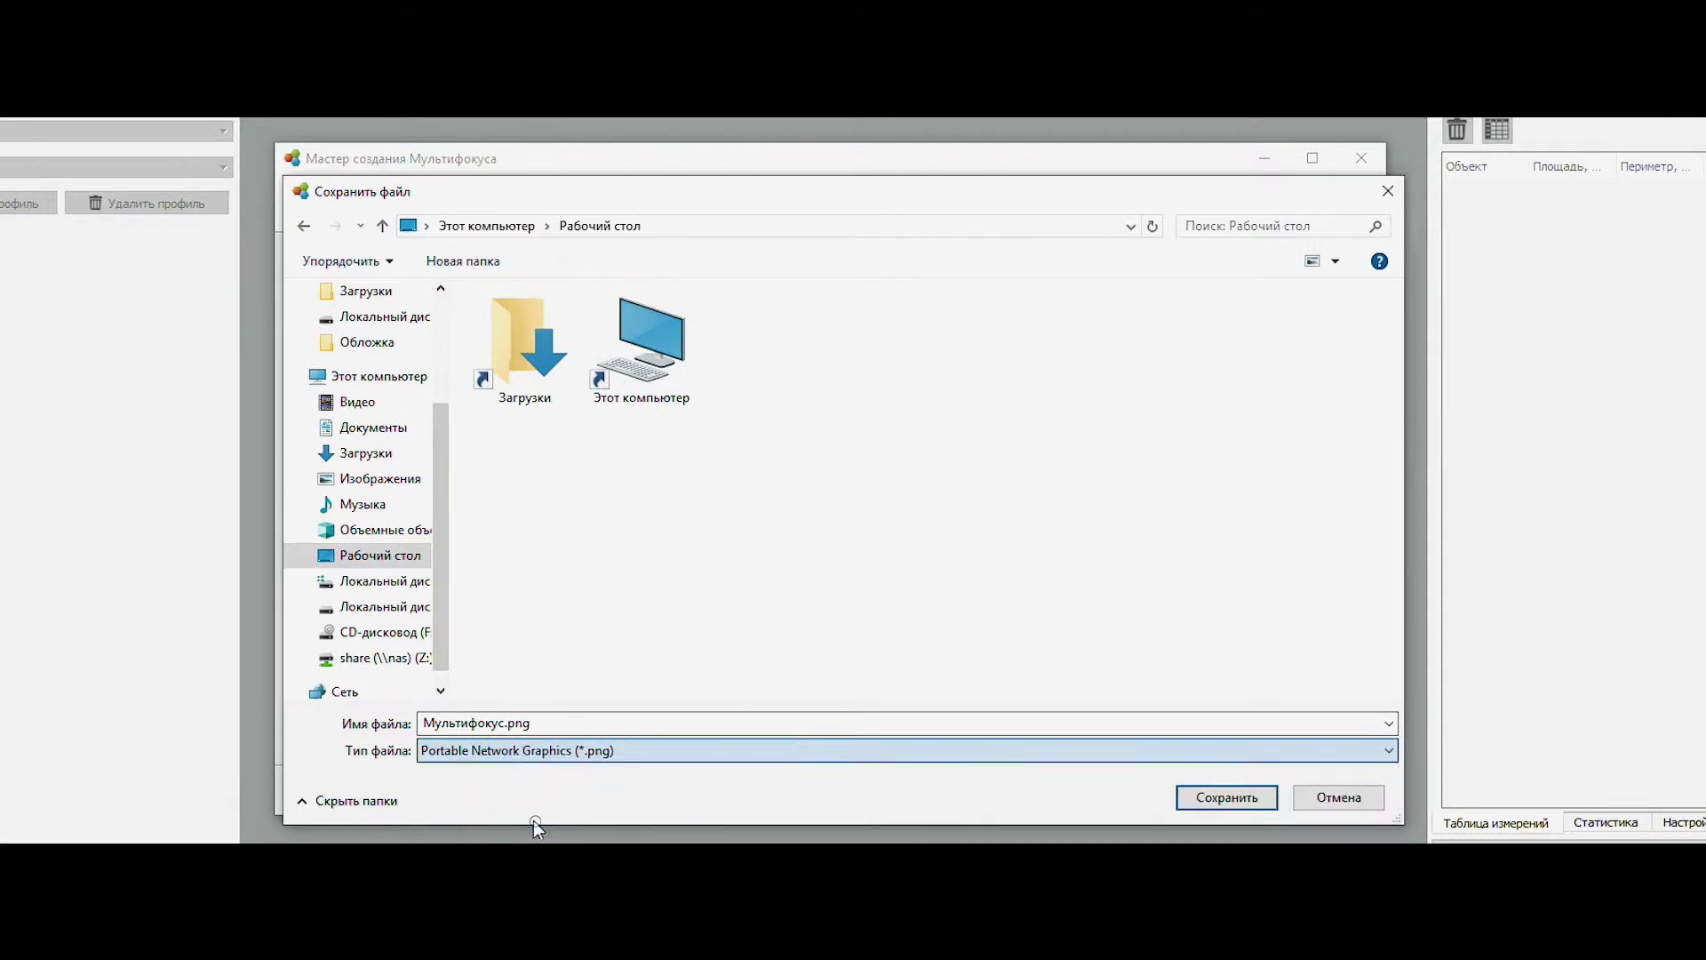
click(1257, 799)
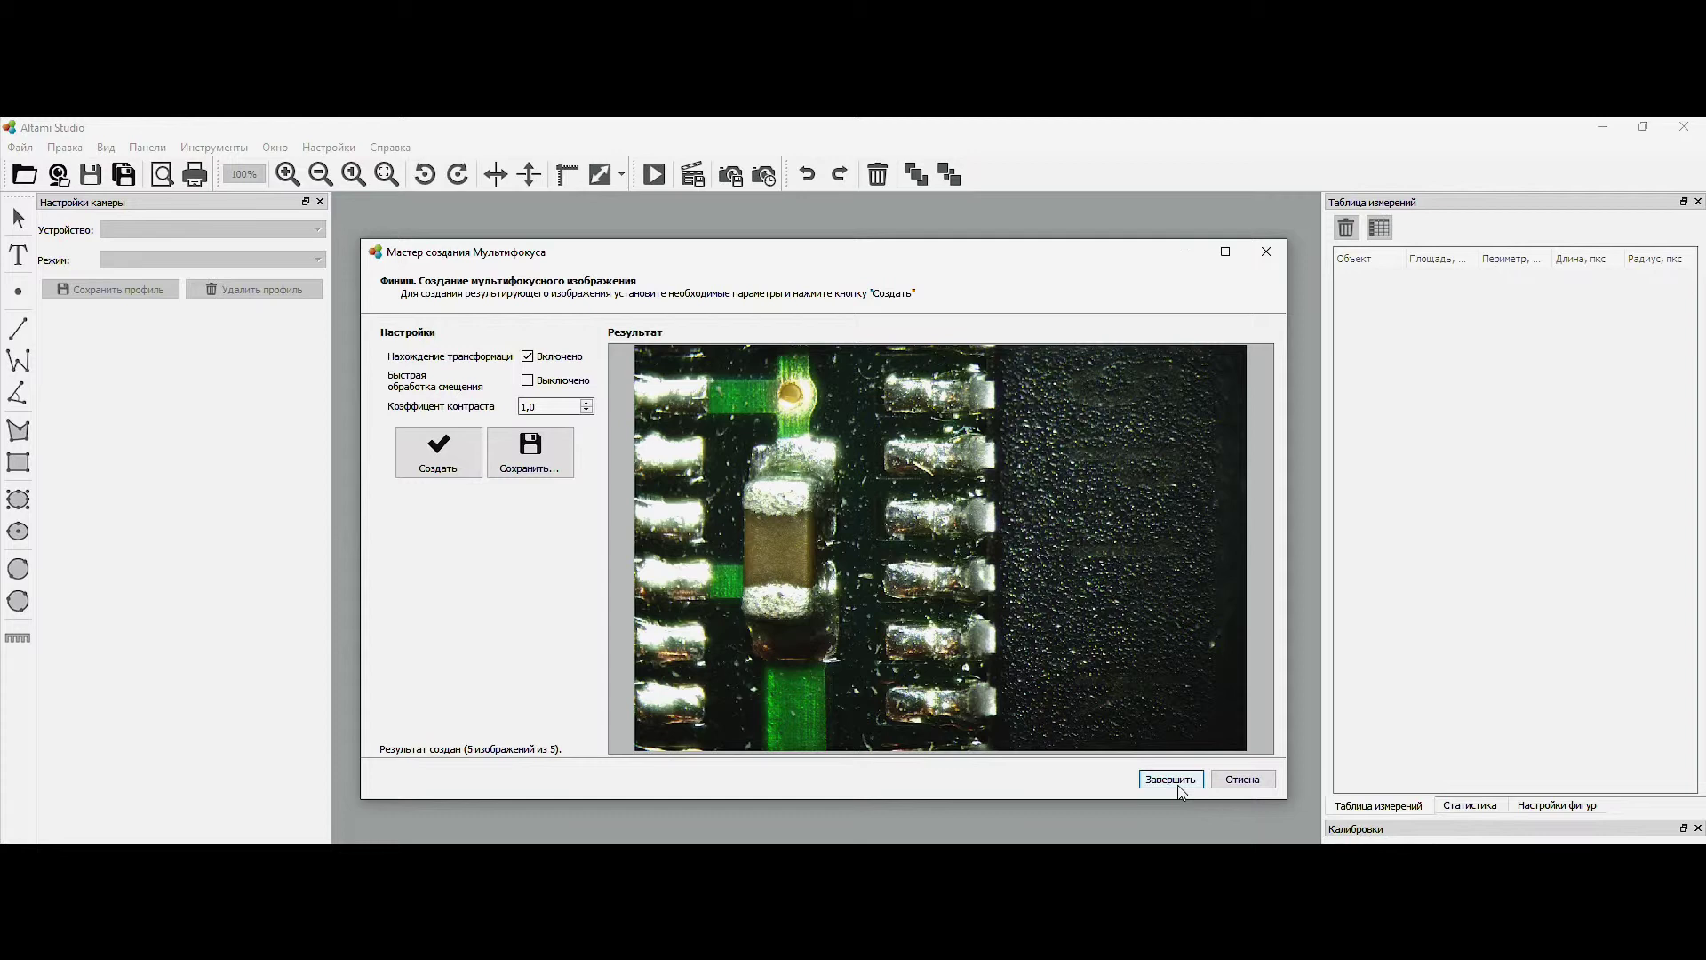
- Finish the Multifocus wizard and decline opening the resulting image in the application
click(1172, 781)
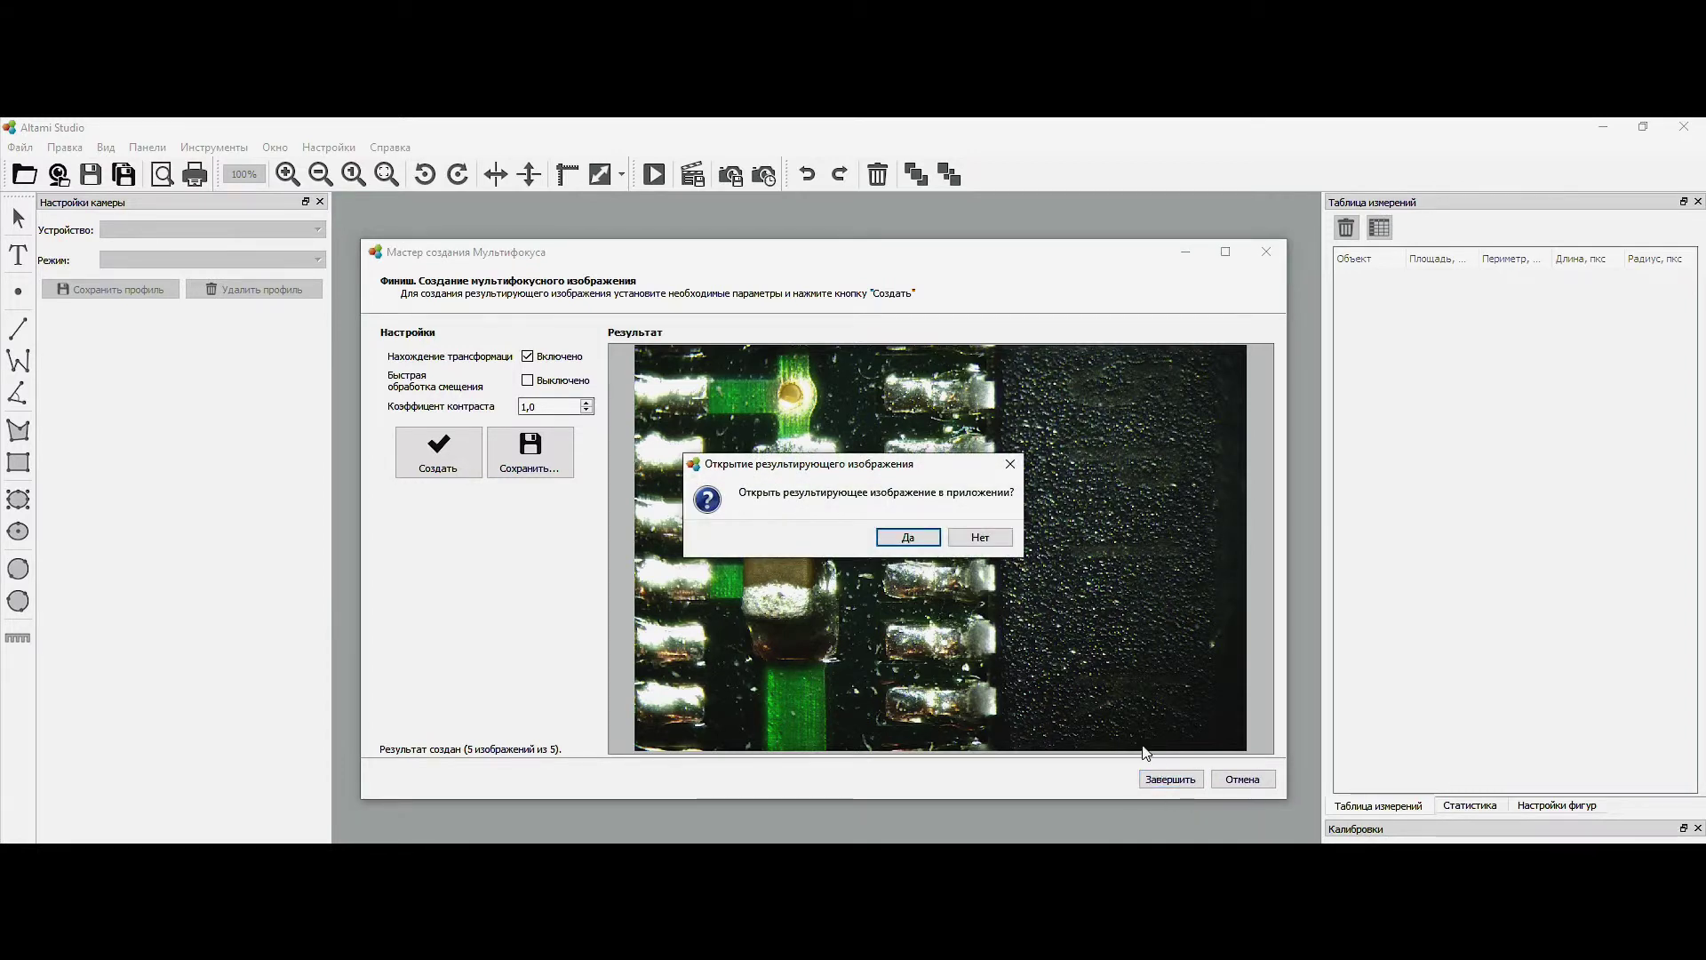
click(930, 541)
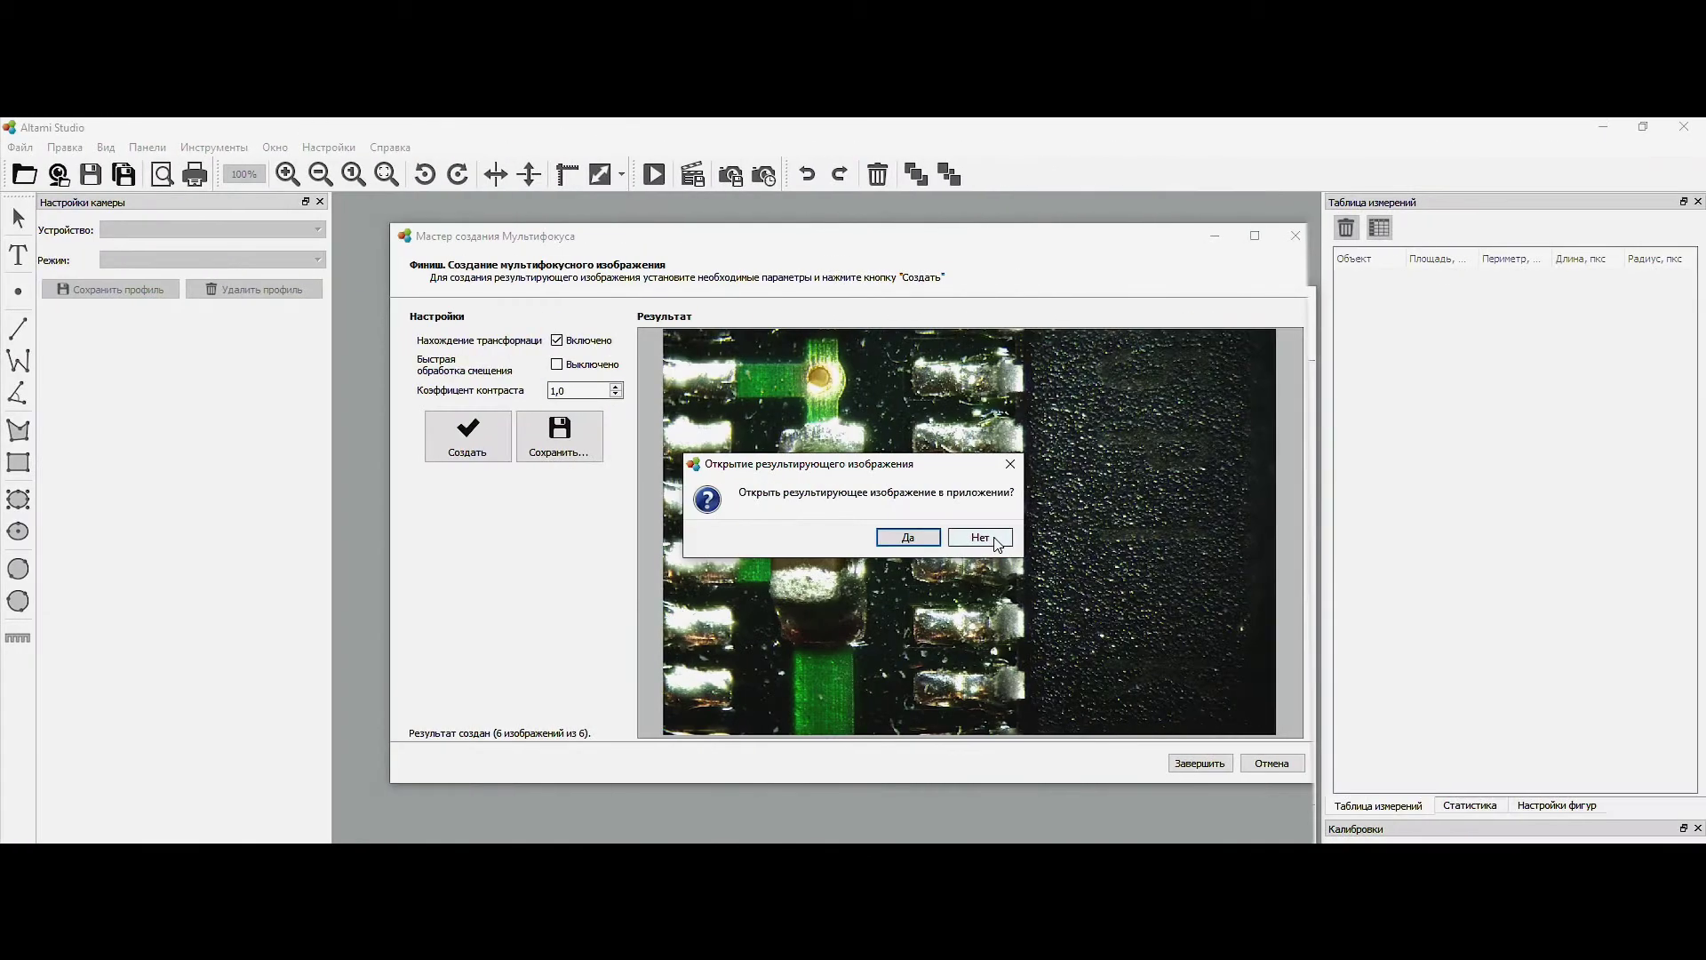
click(994, 537)
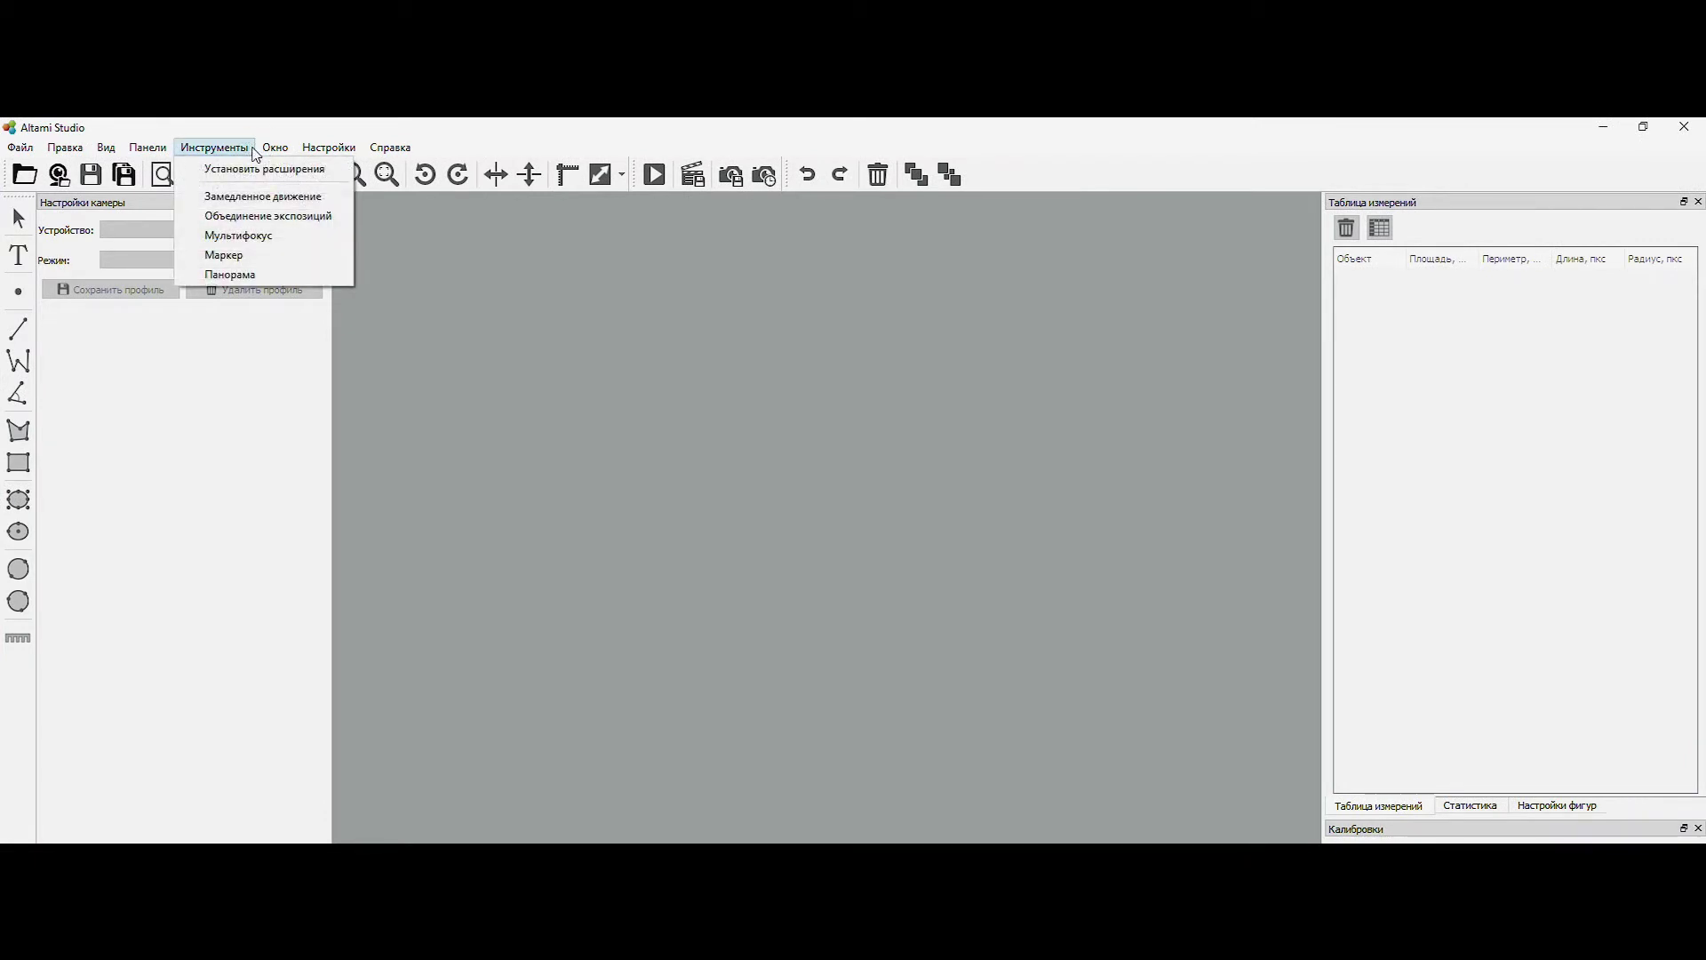
- Start the Multifocus wizard with ready-made images as the source and add all the images from the Мультифокус folder in Изображения
click(289, 236)
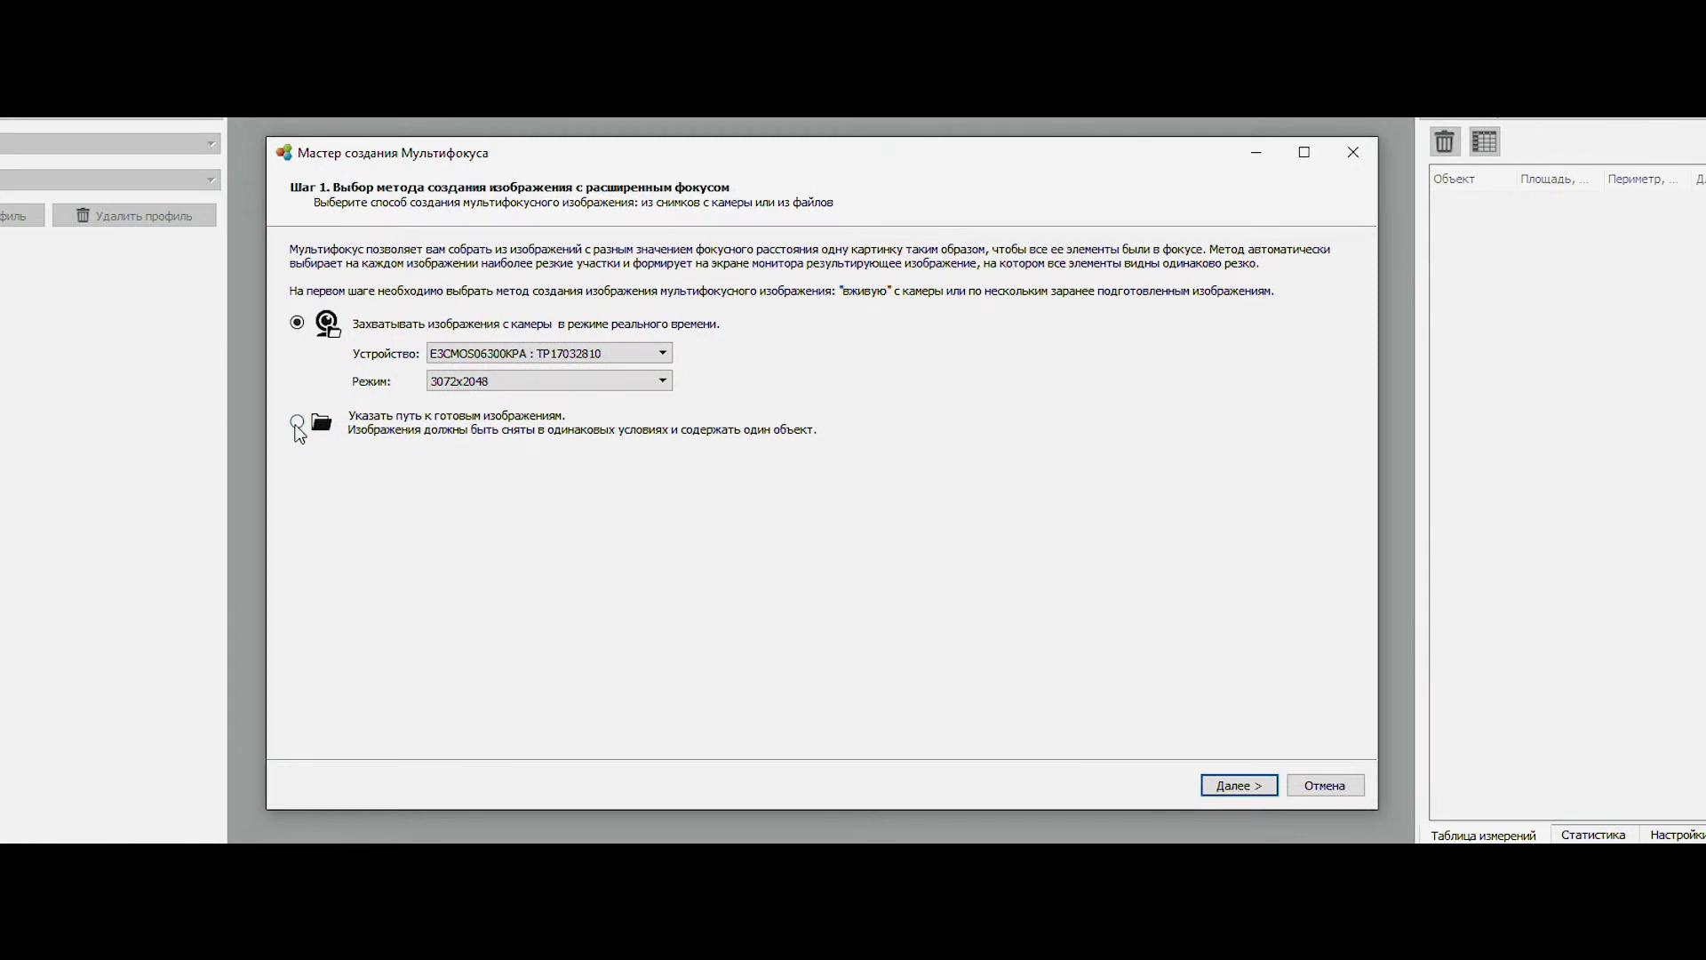
click(296, 423)
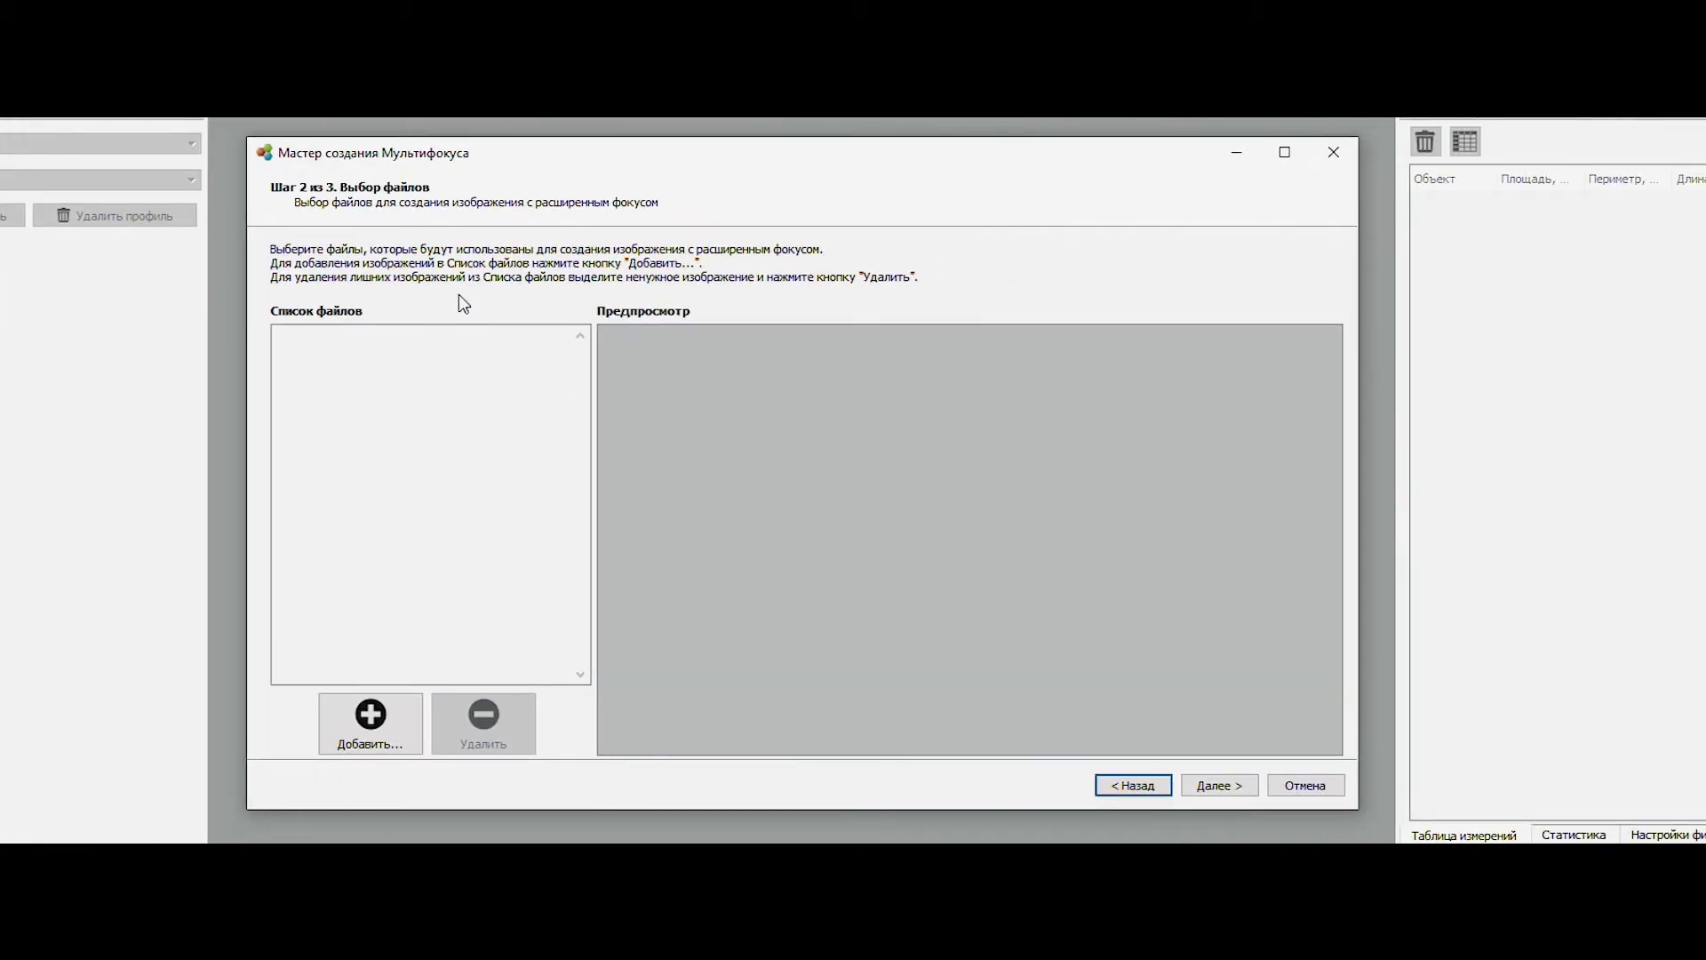
click(404, 708)
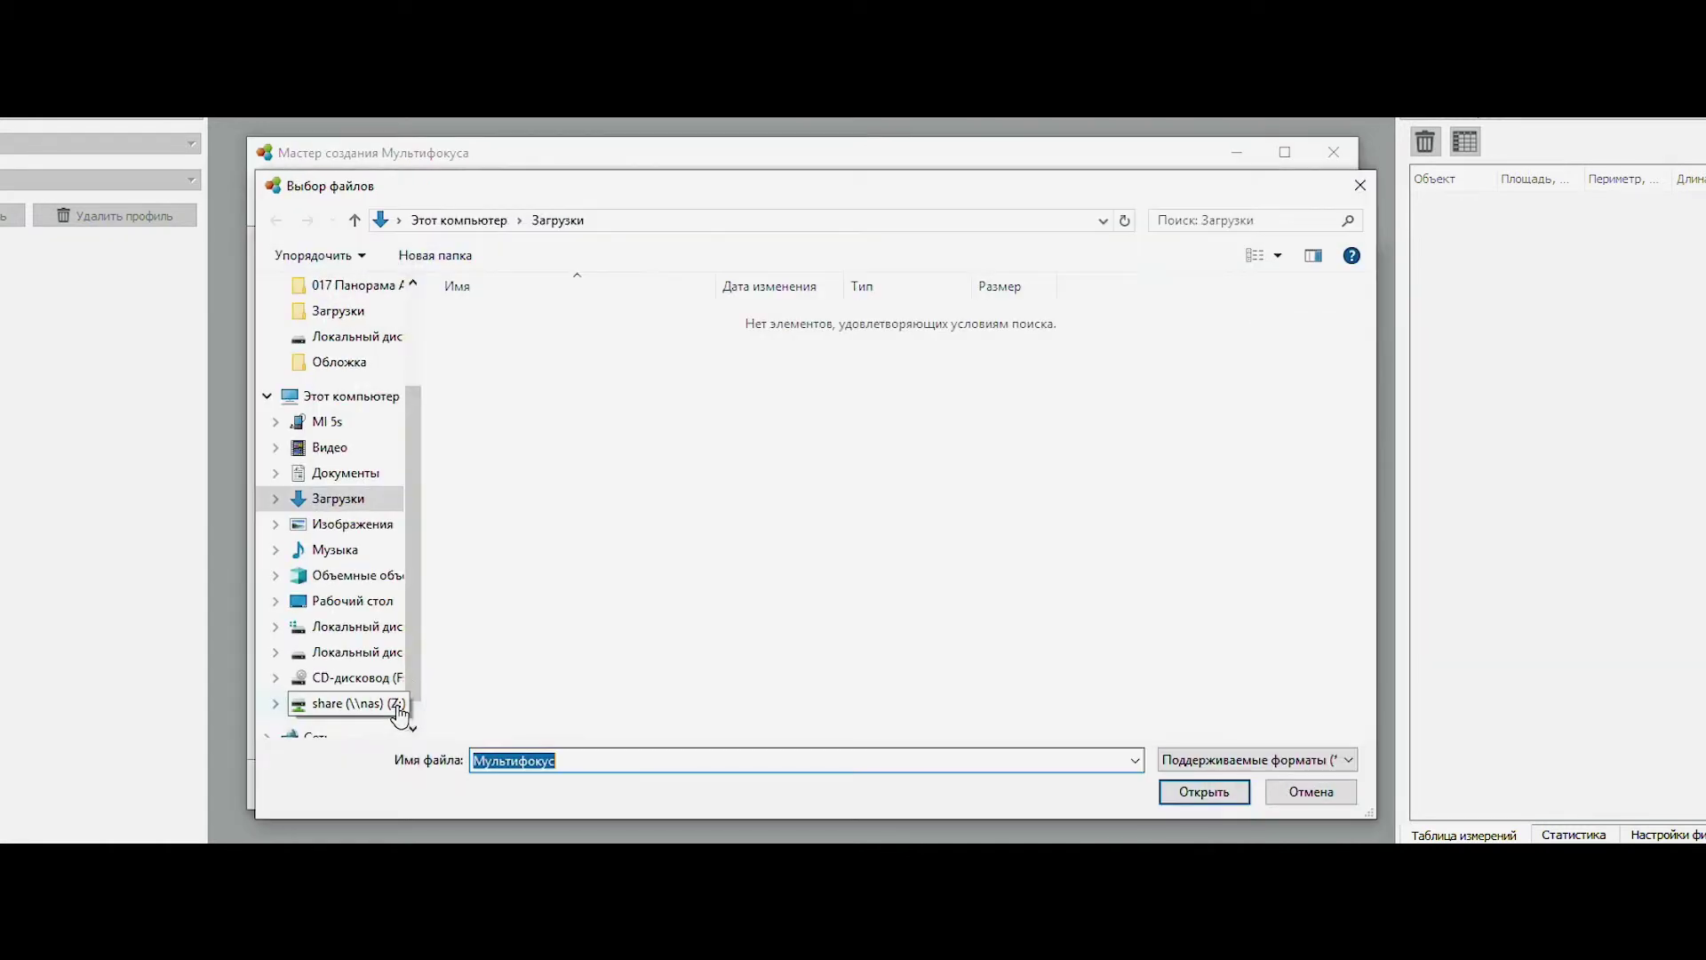
click(382, 530)
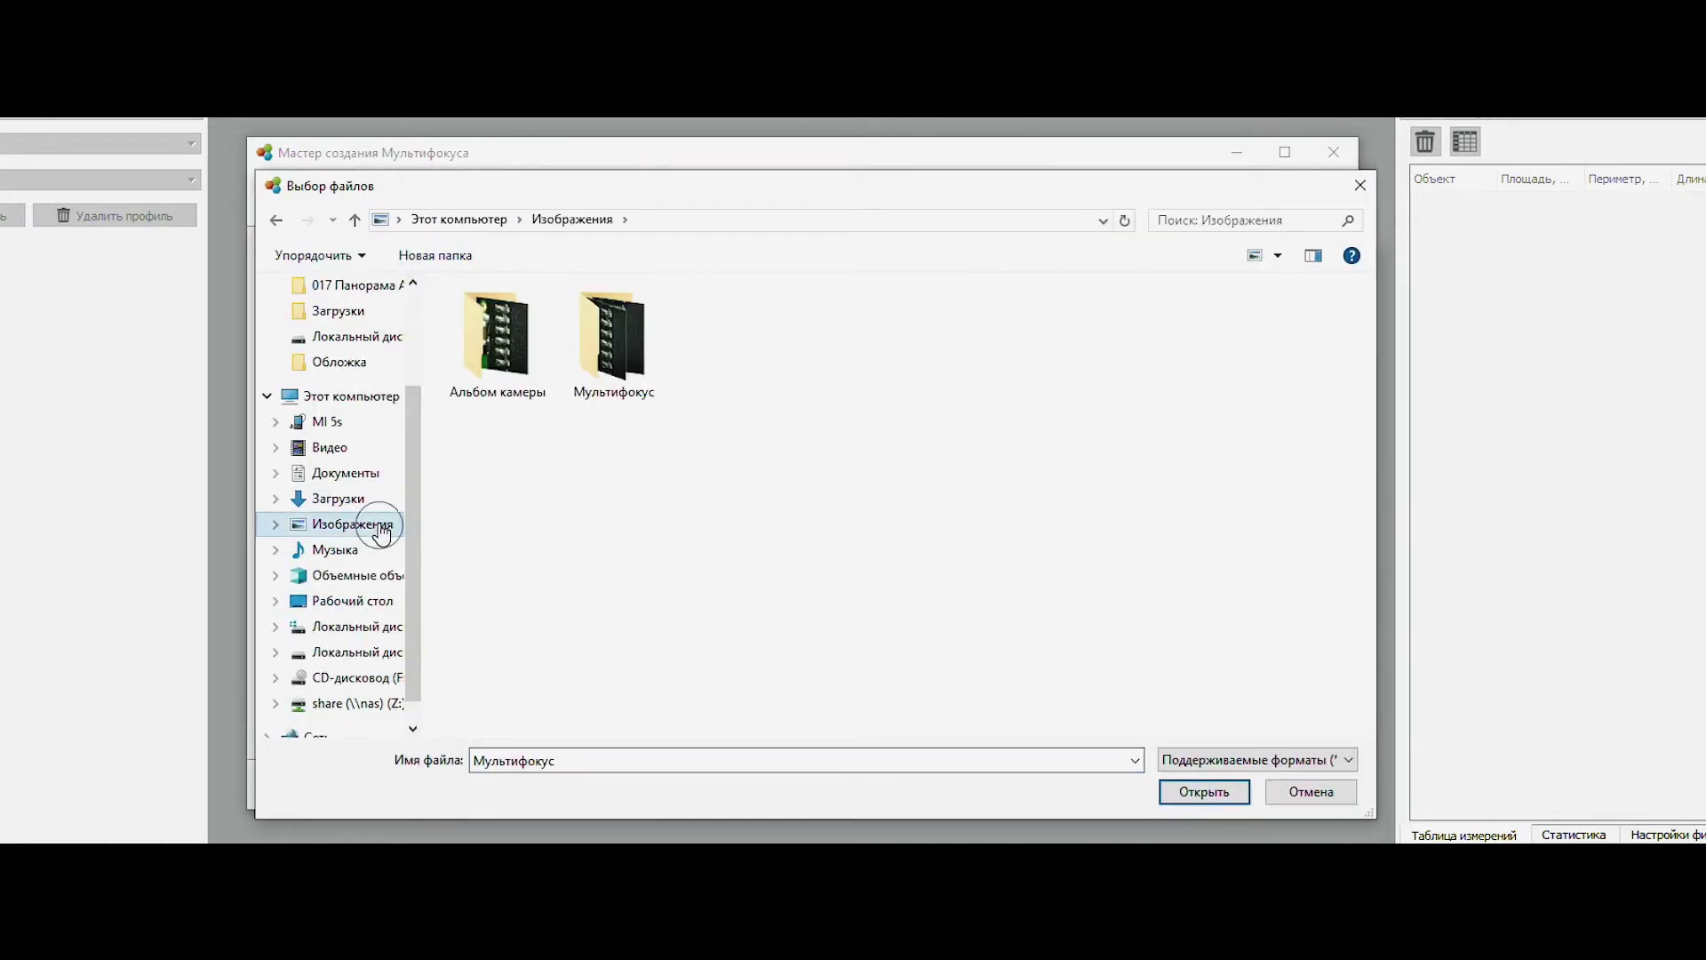
double_click(598, 365)
drag(461, 433, 1109, 313)
click(1237, 792)
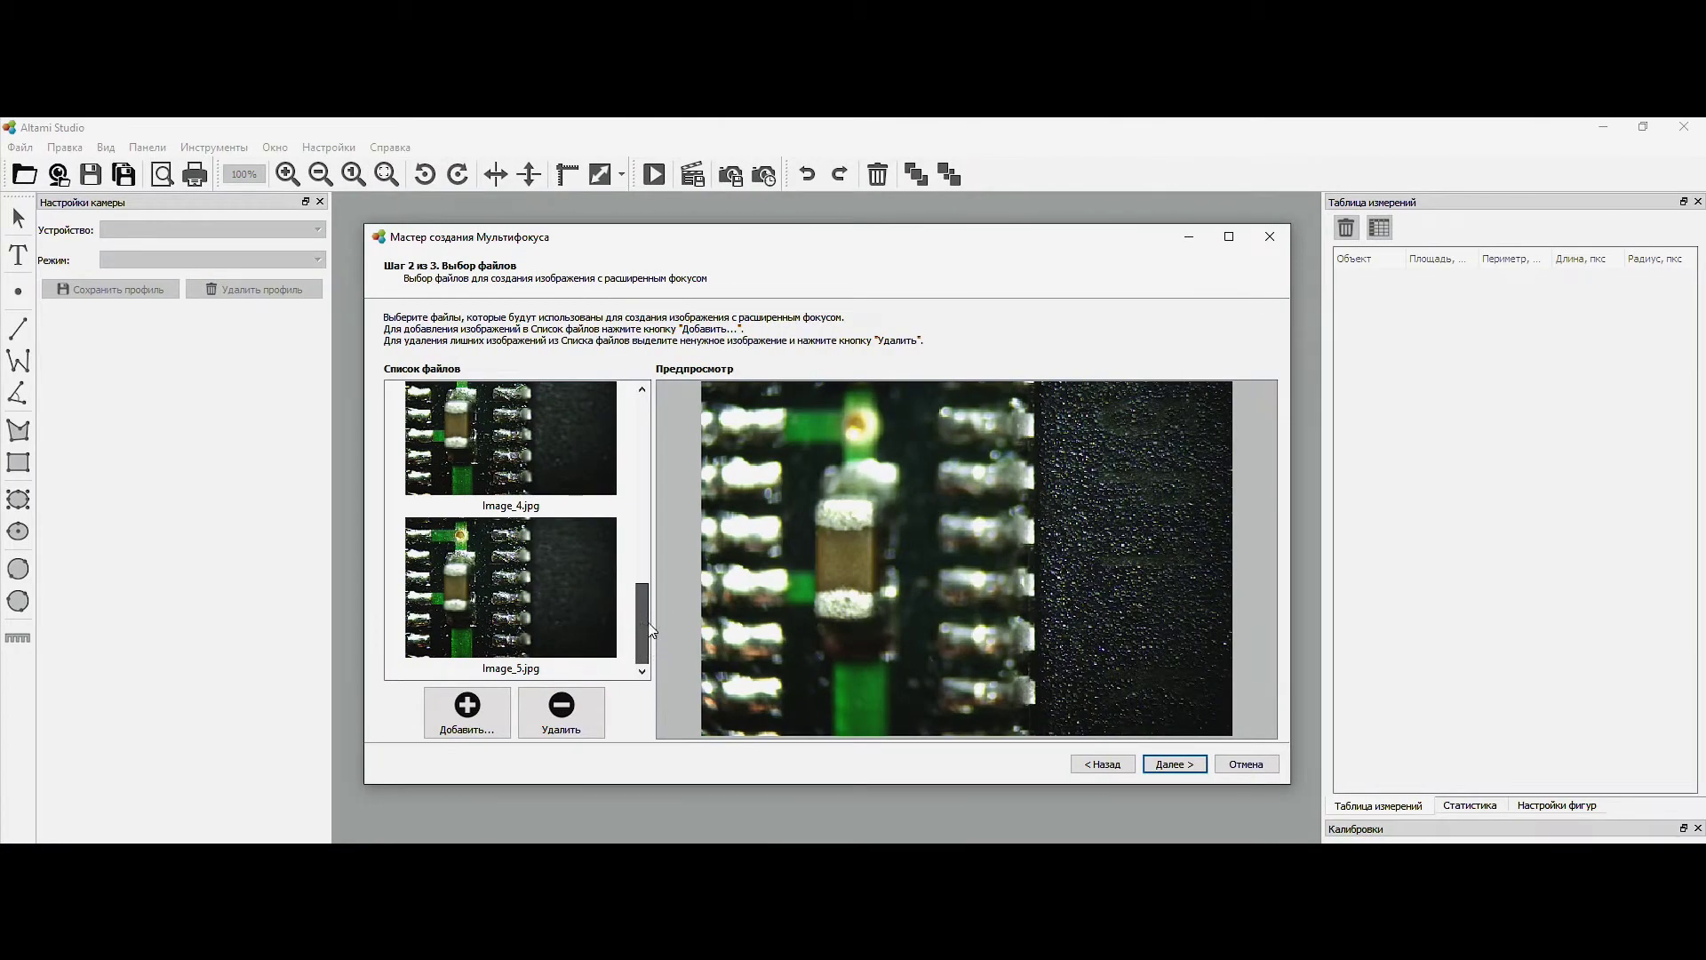
- Remove Image_1.jpg from the wizard's file list and create the multifocus image from the remaining files
drag(654, 633, 671, 471)
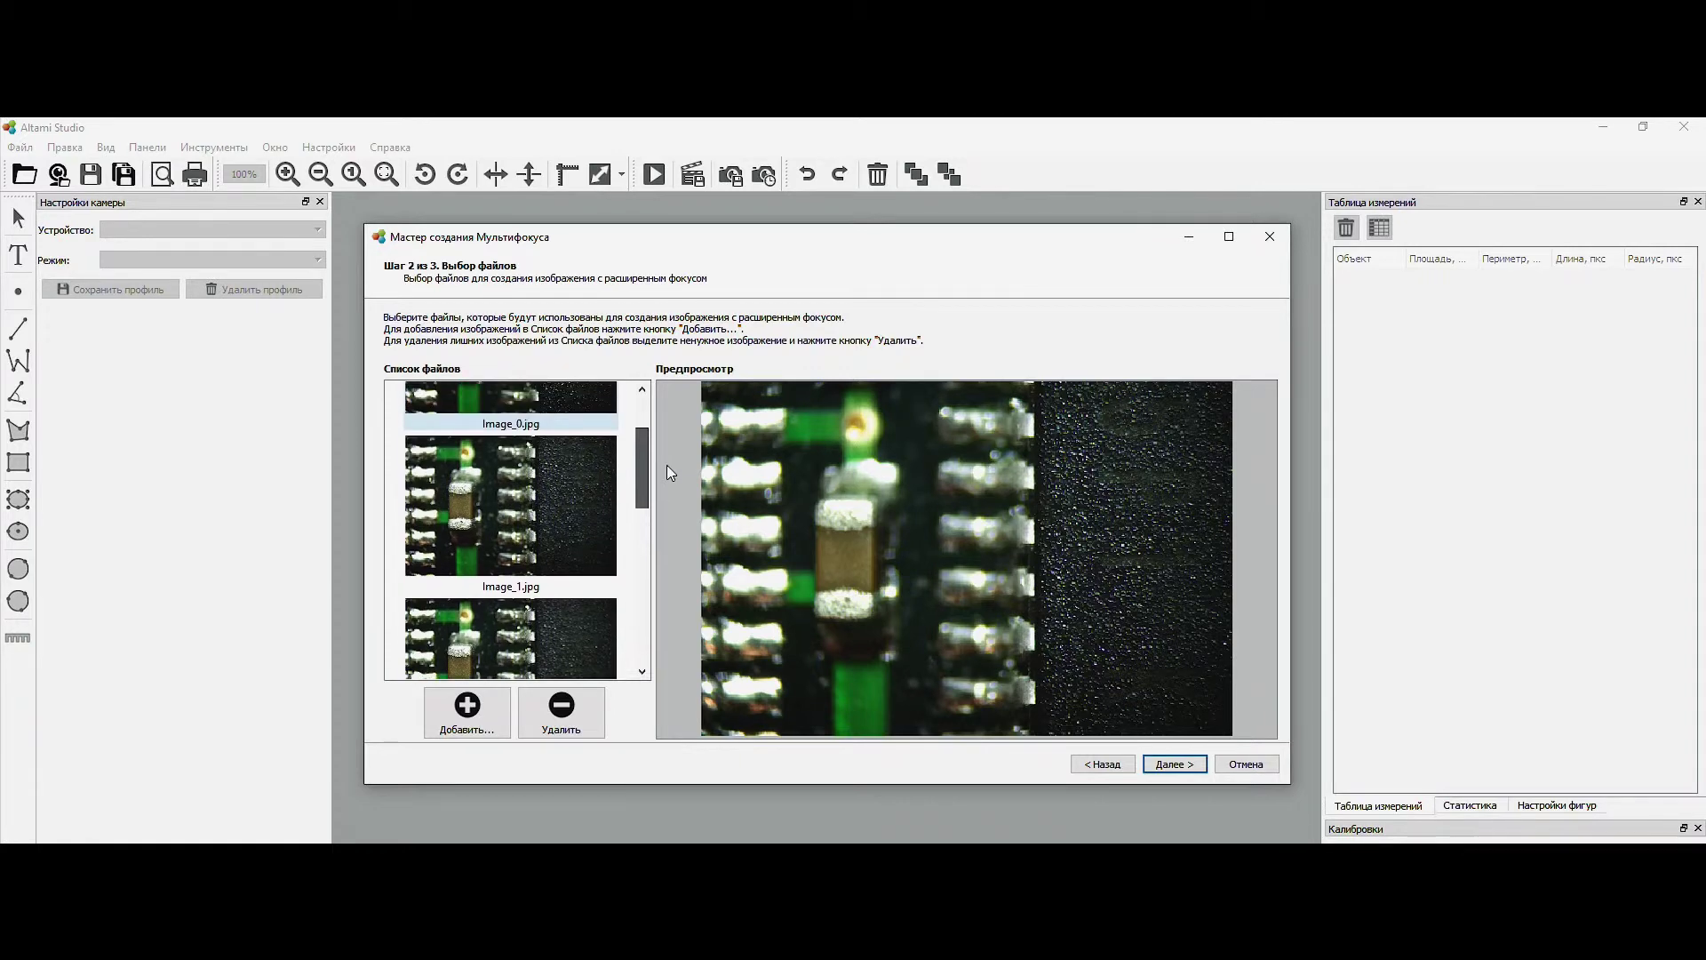
click(570, 487)
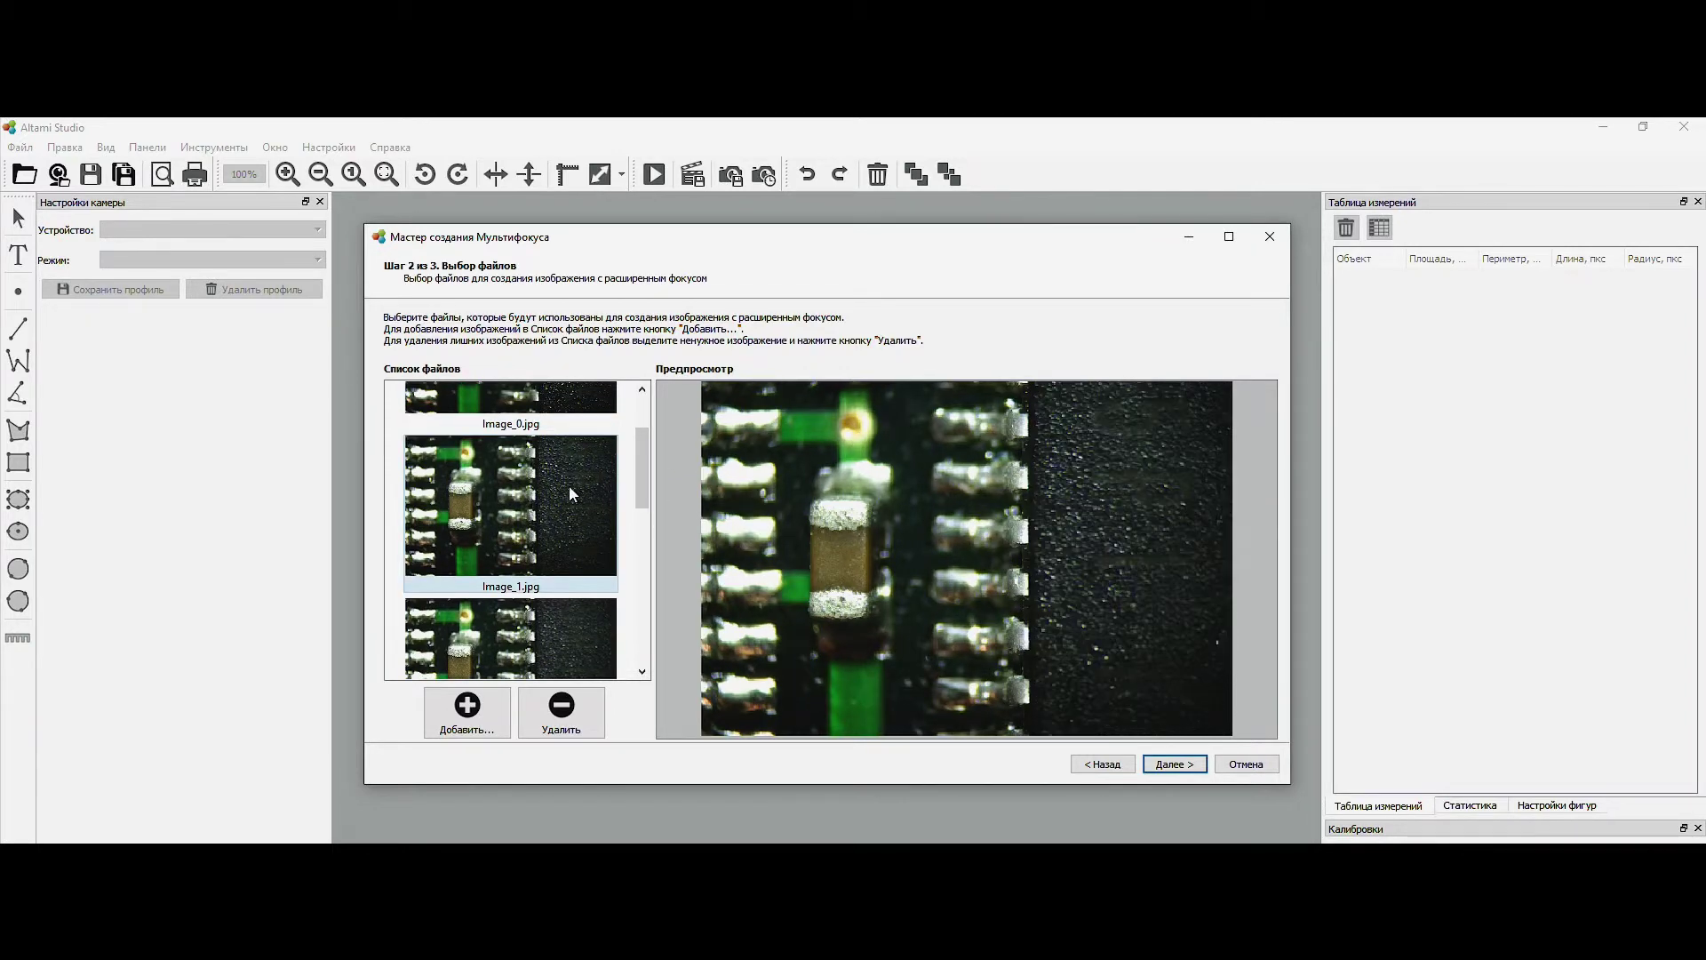
click(592, 714)
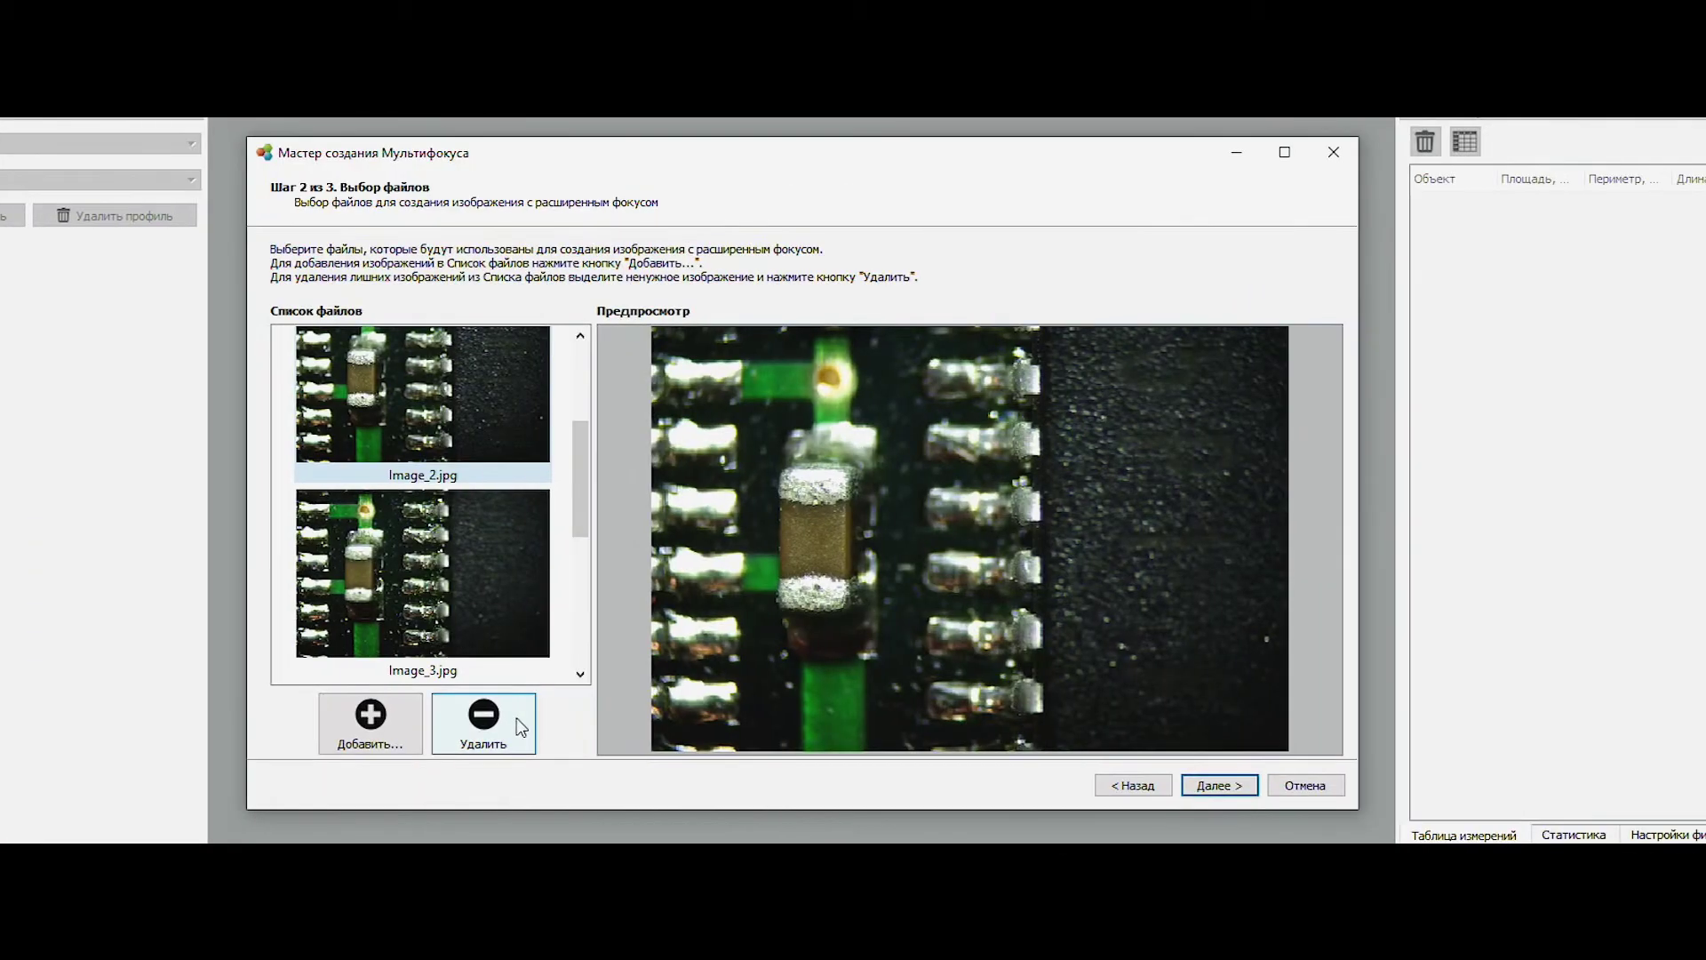
drag(580, 472, 576, 619)
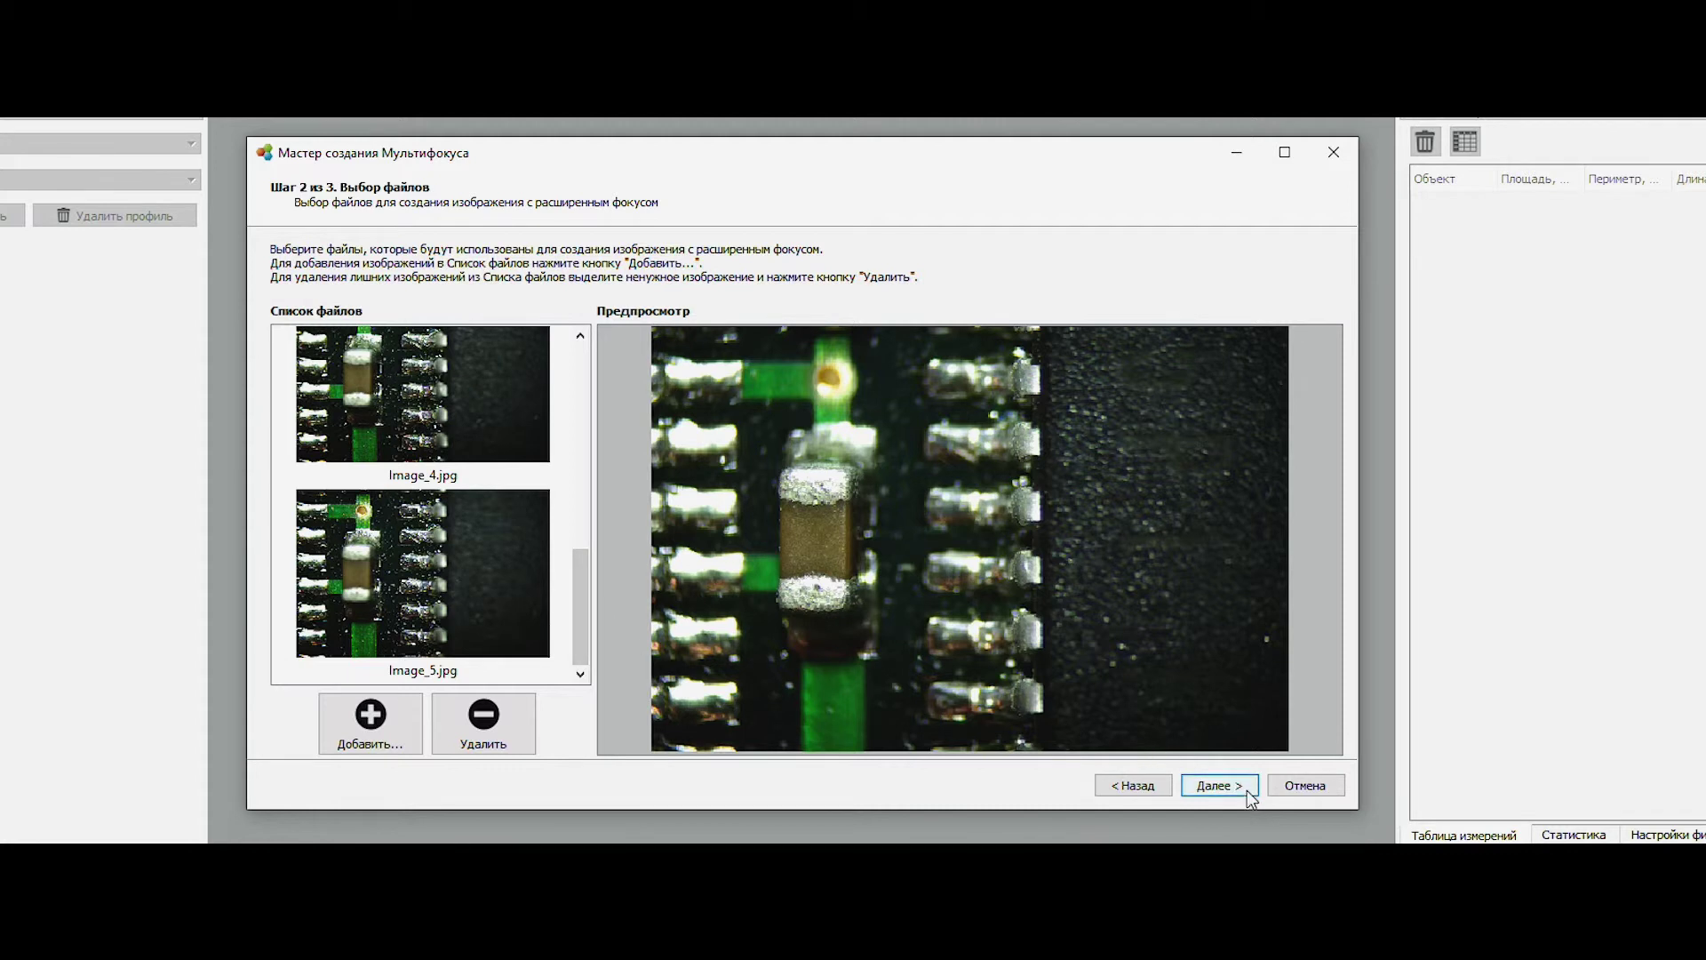
click(1220, 786)
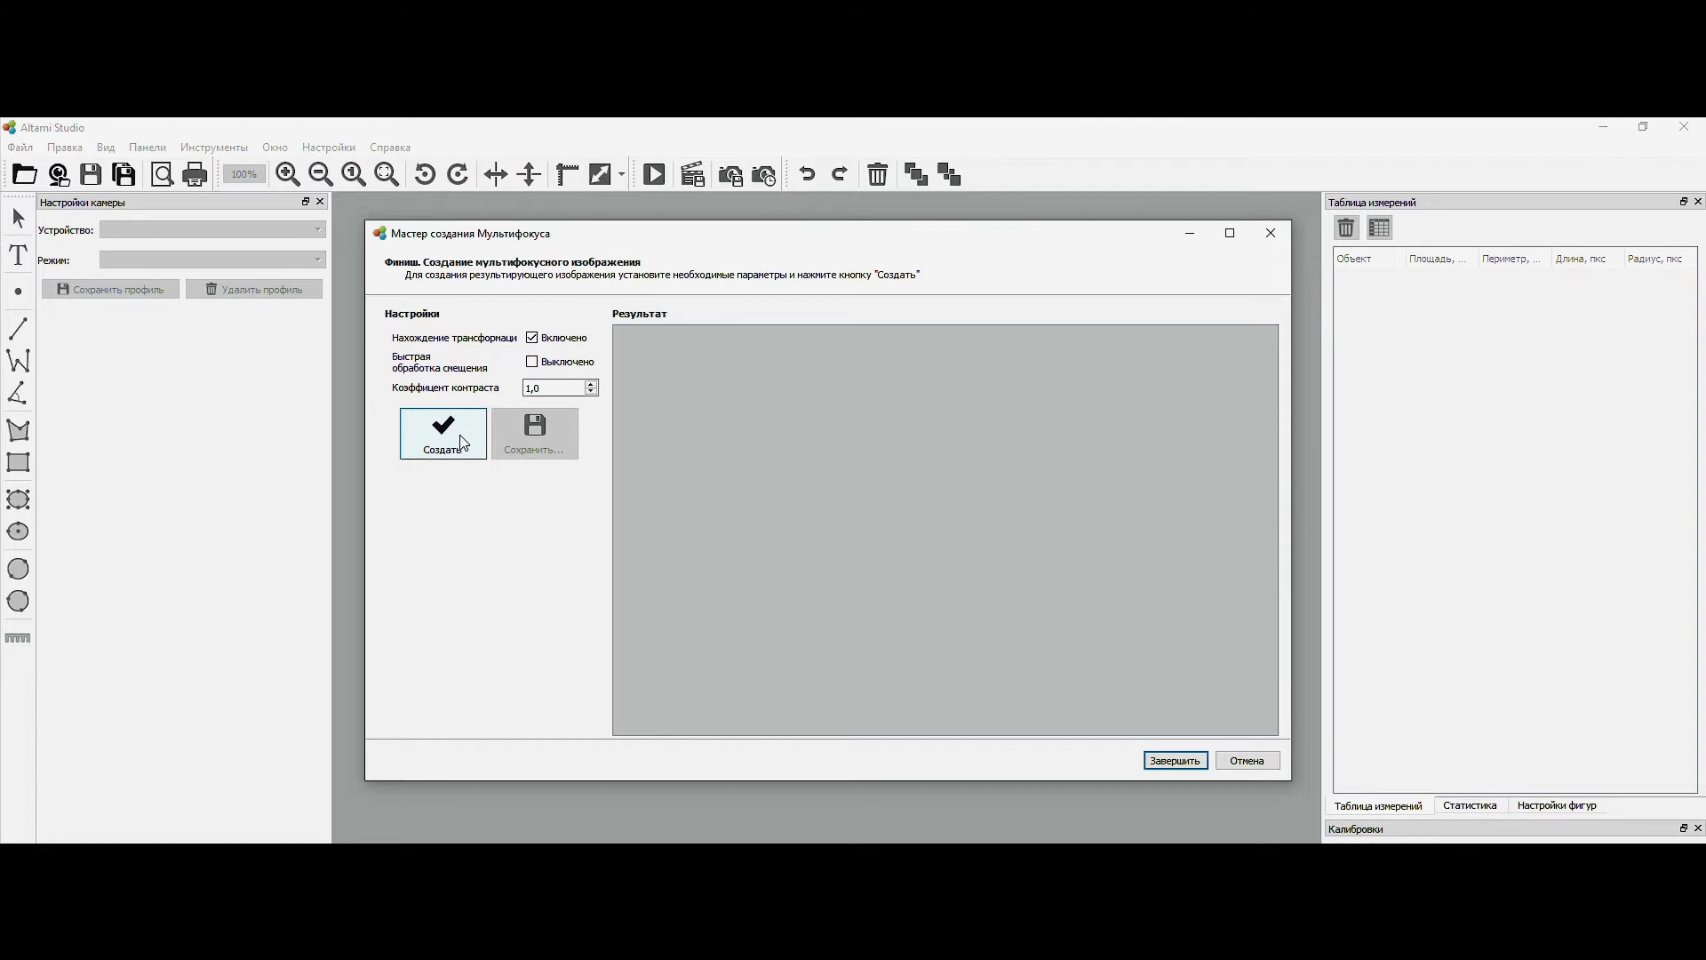
click(463, 442)
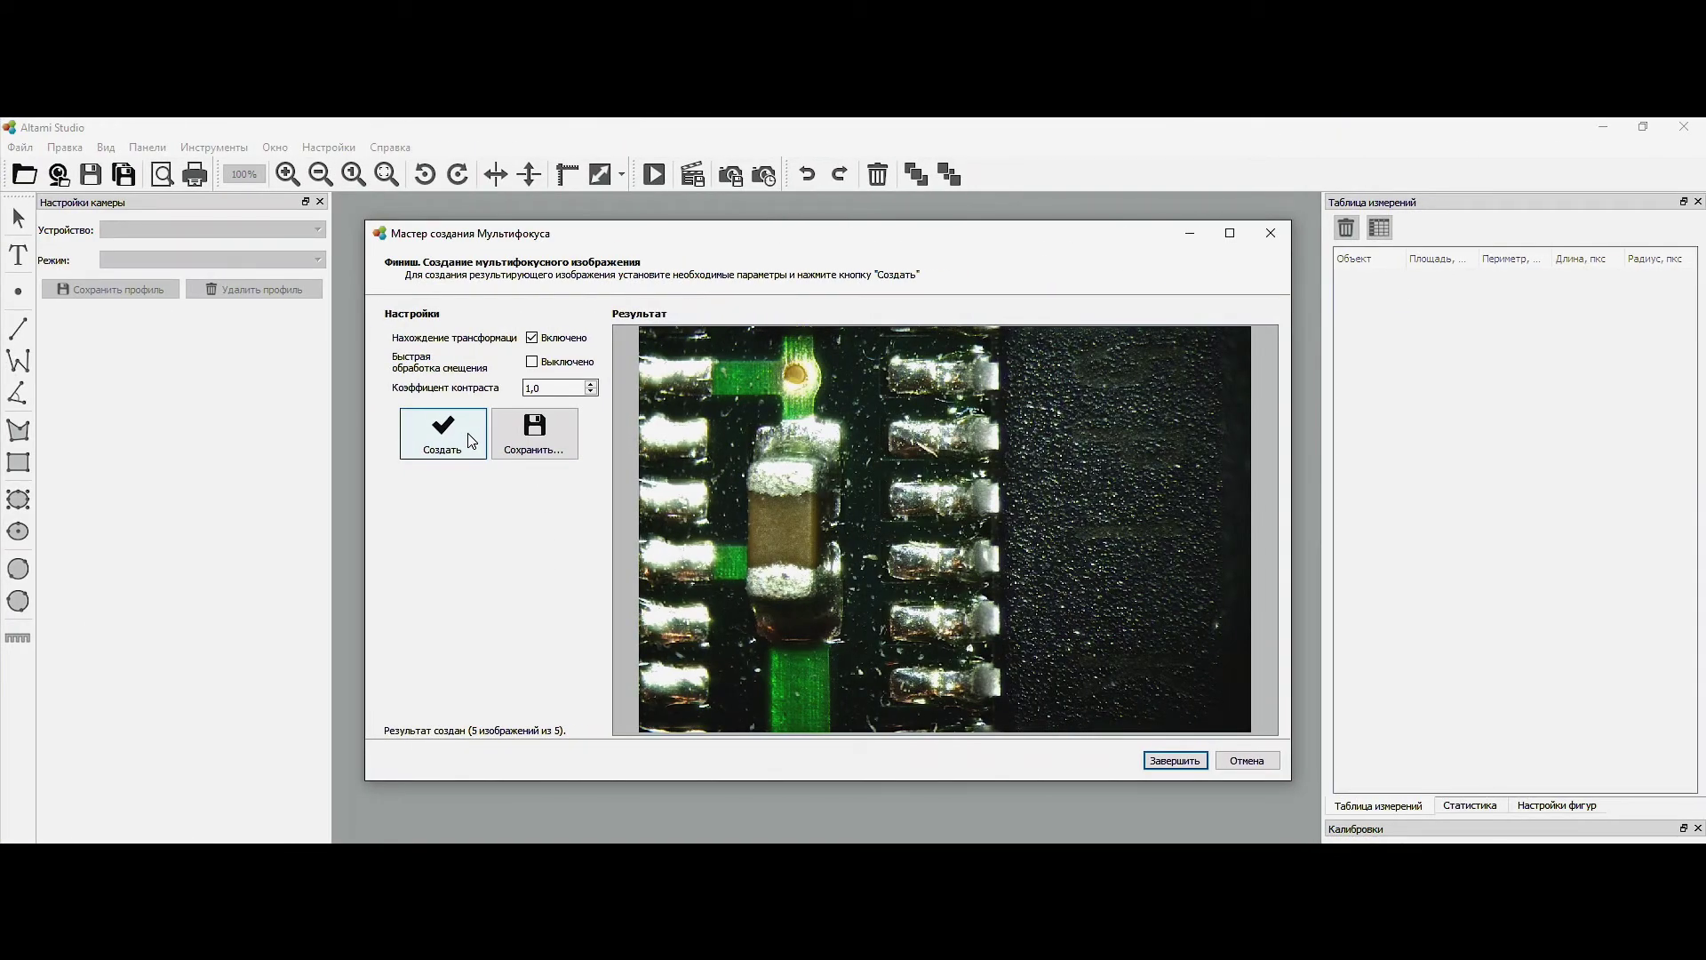
- Save the result to the Desktop (Рабочий стол) as "Мультифокус 2" in JPEG format, then finish the wizard and open the image in the application
click(534, 433)
click(622, 730)
click(633, 763)
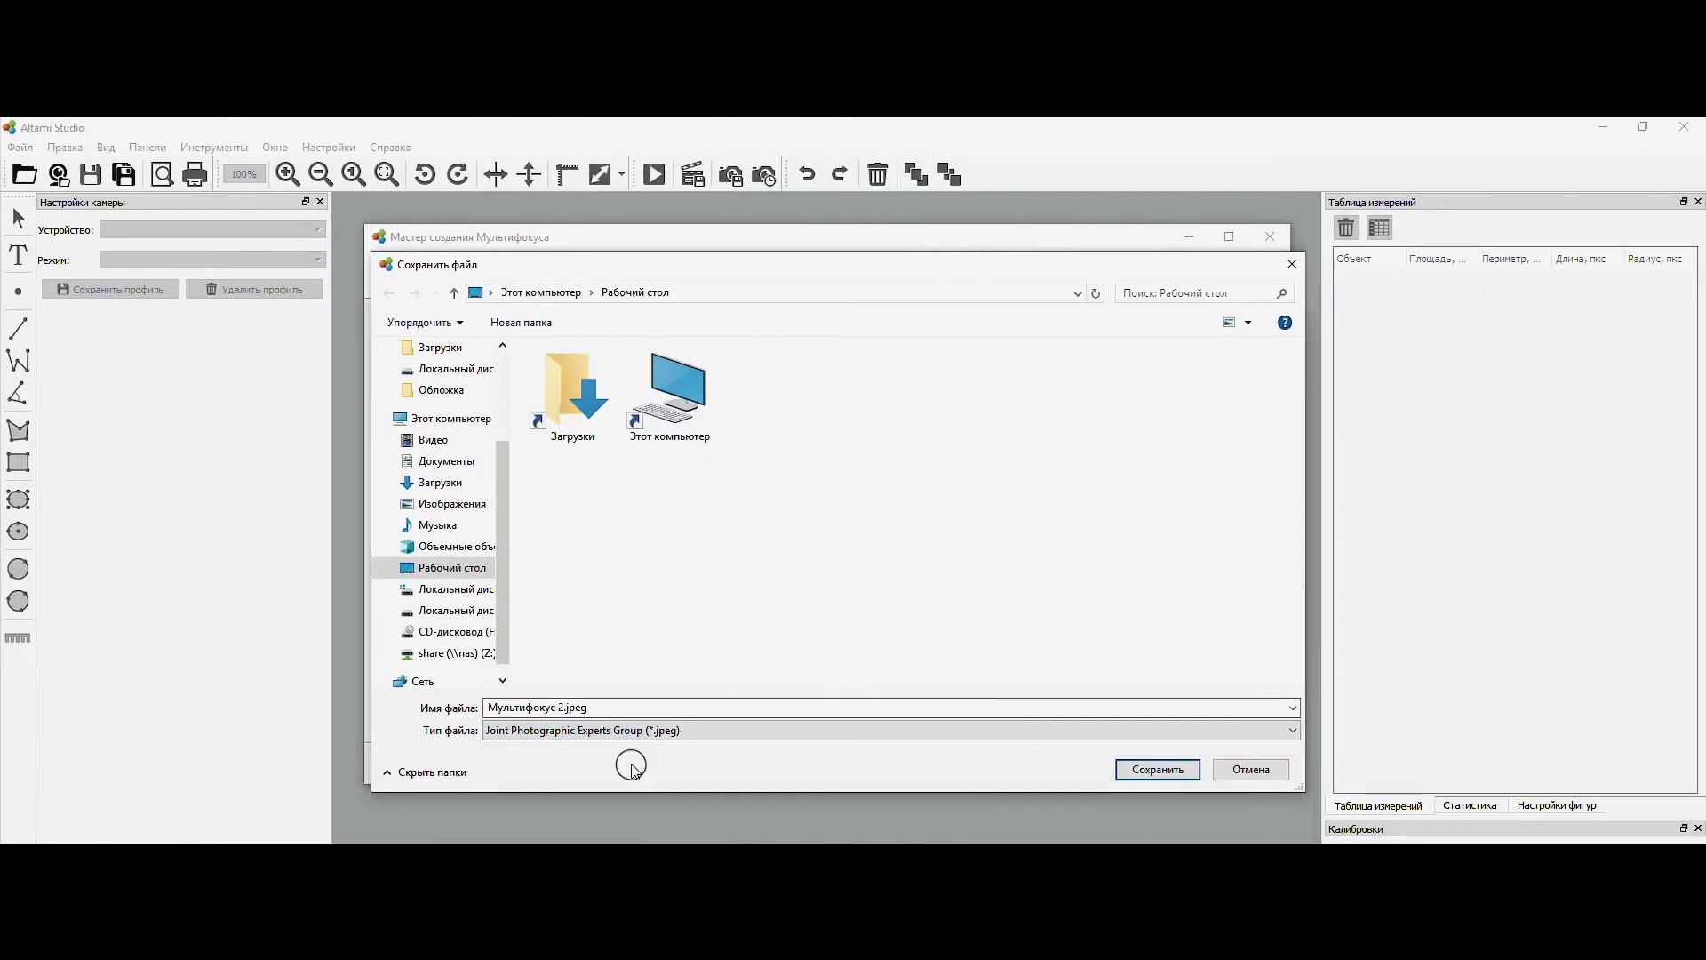
click(1192, 772)
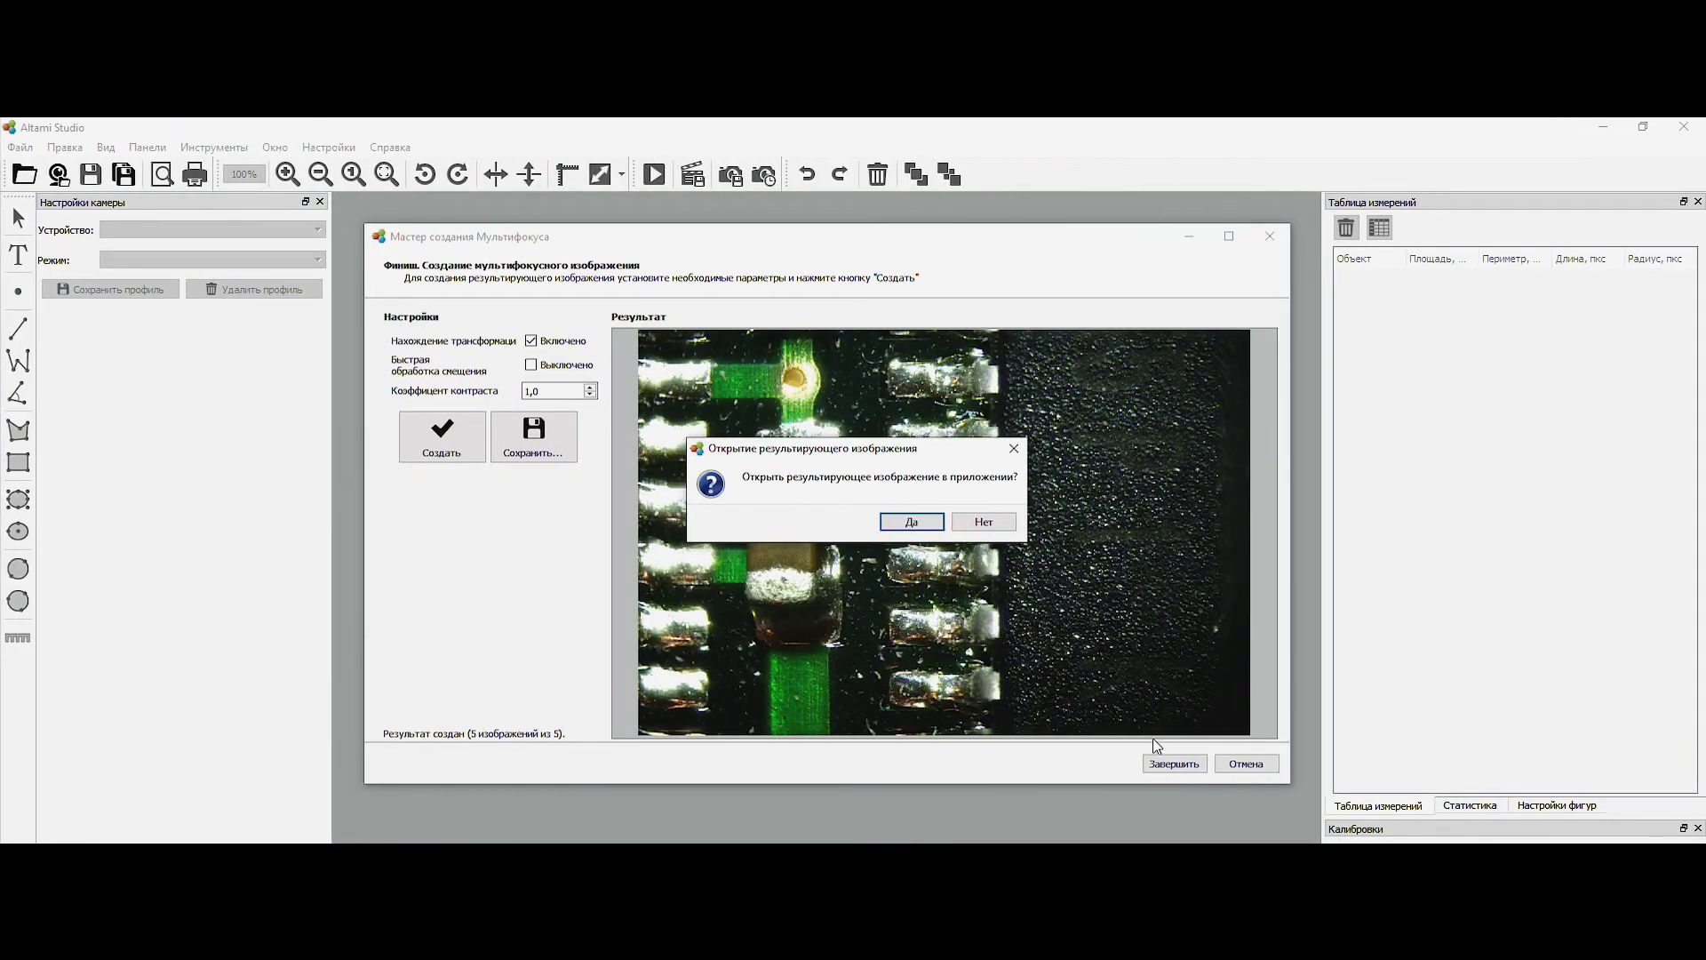
click(933, 525)
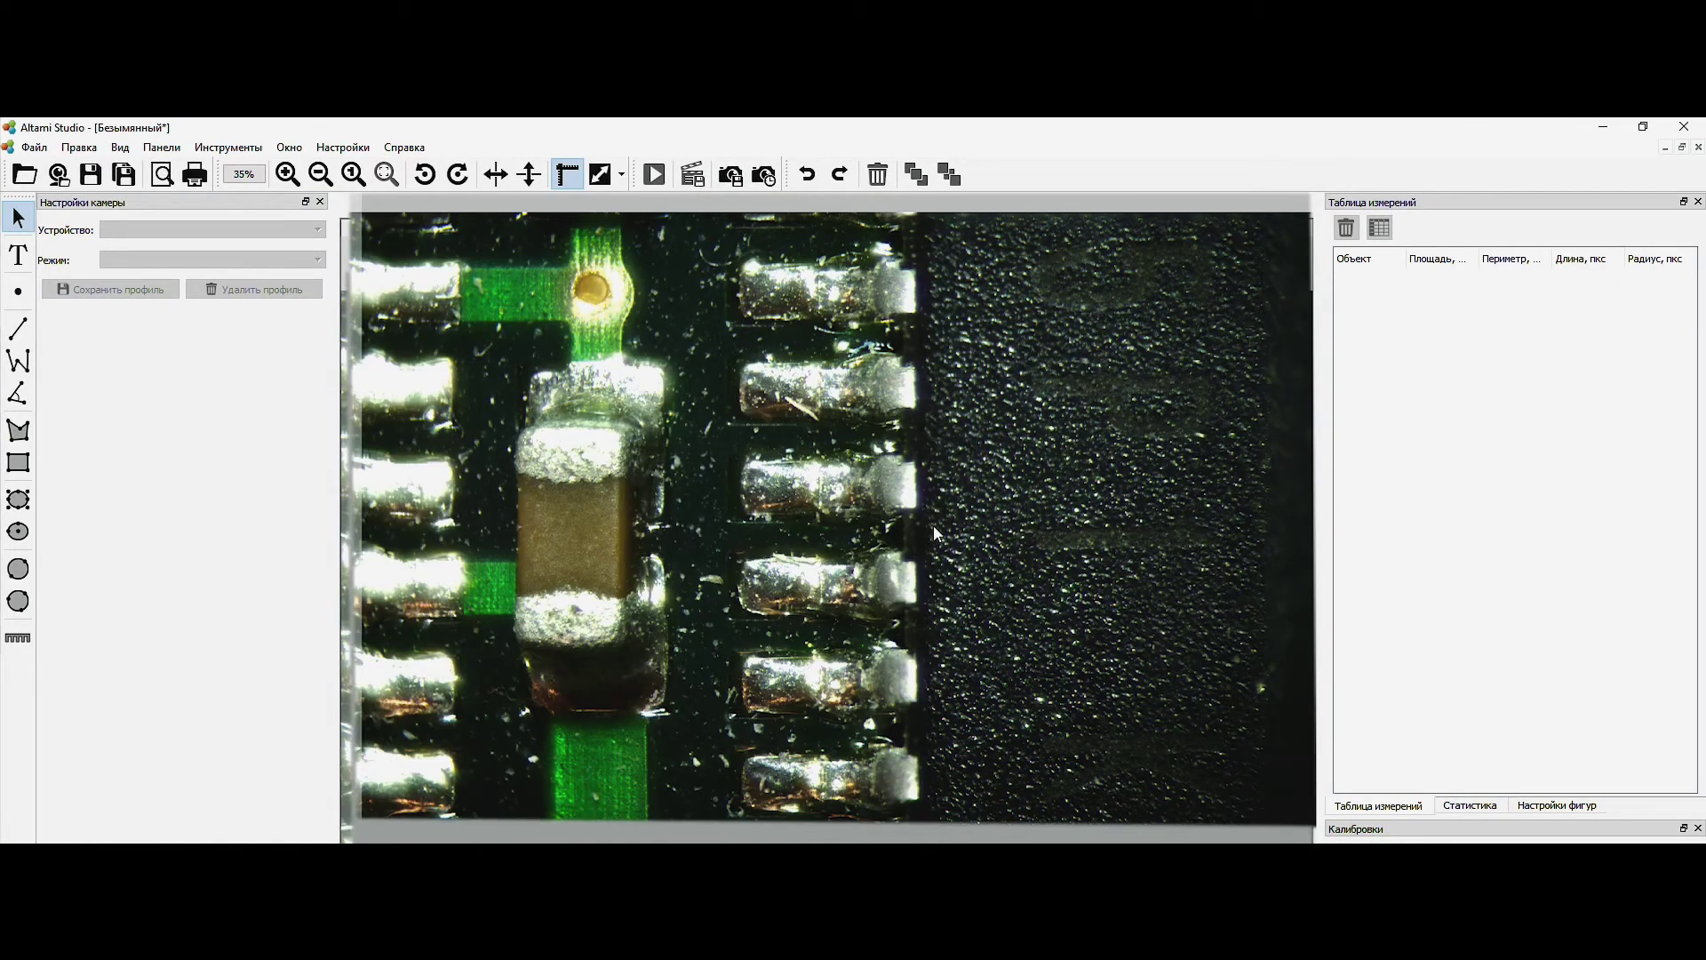